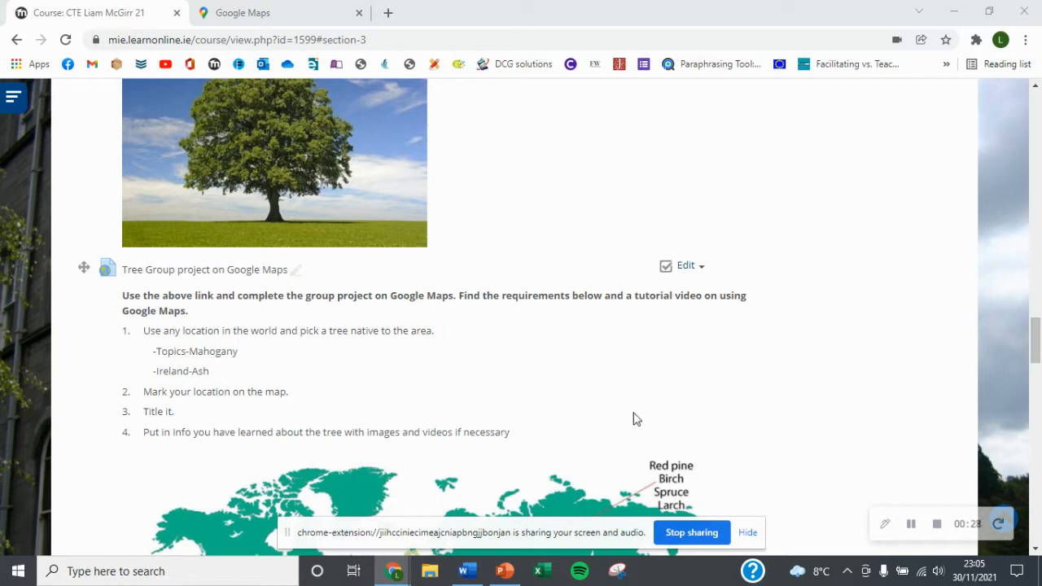
Review the Tree Group project requirements and the world map of native trees on the course page
scroll(638, 439, "down", 1)
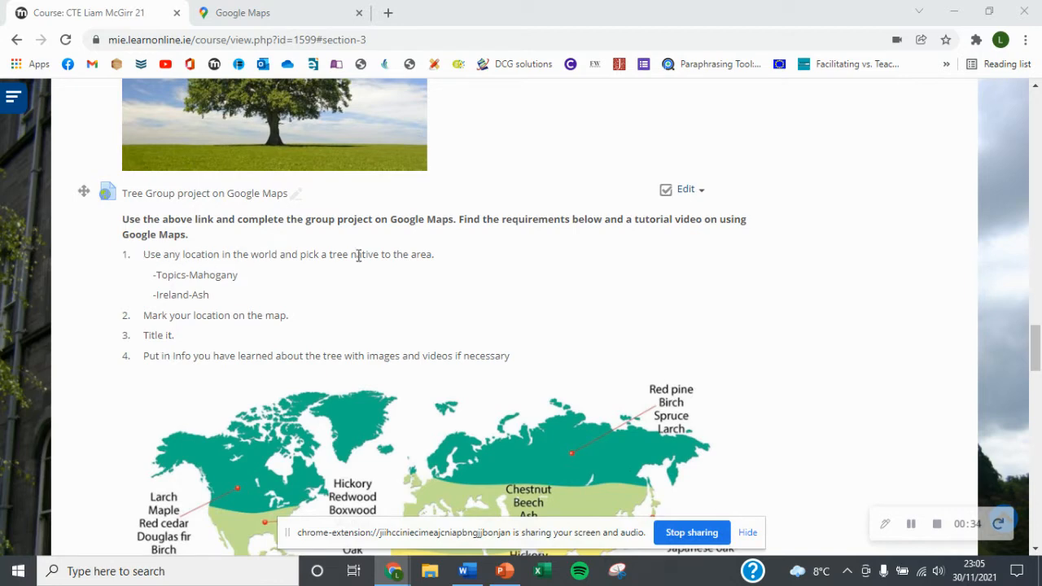
scroll(415, 272, "down", 2)
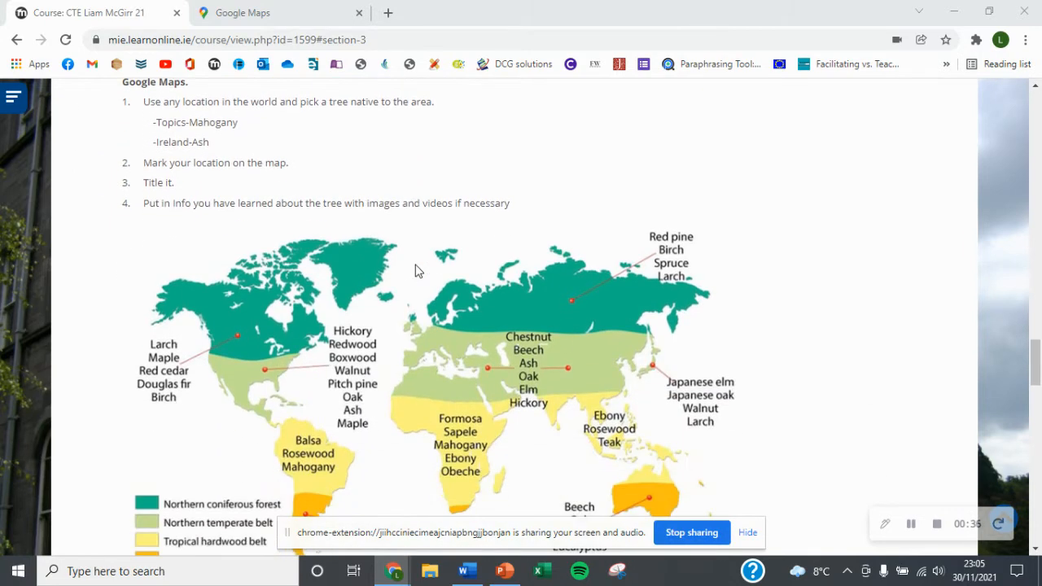
scroll(415, 269, "down", 1)
scroll(412, 266, "up", 1)
scroll(415, 245, "up", 2)
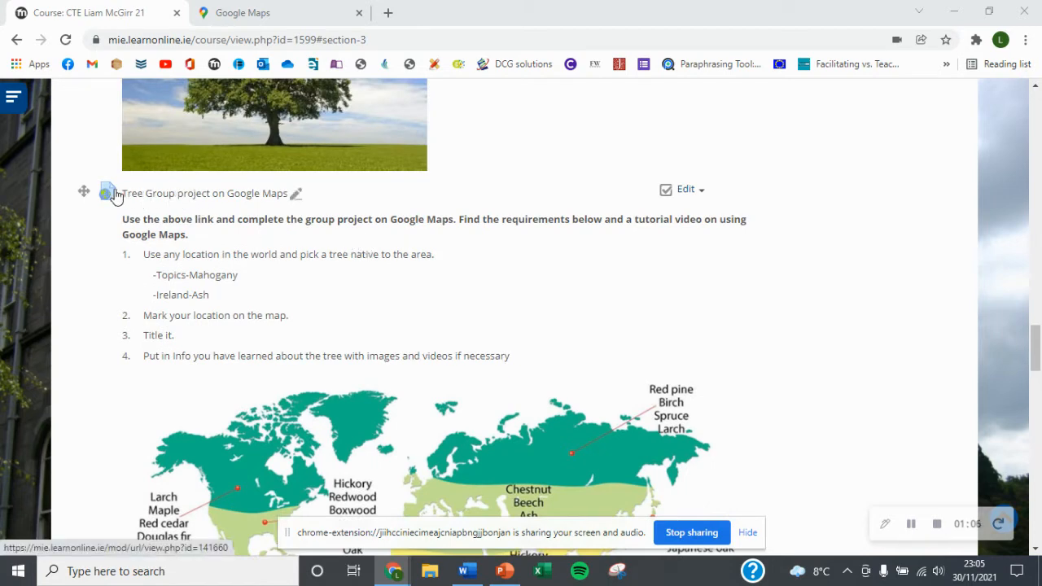
Switch to Google Maps and create a new custom map from the saved maps
left_click(238, 14)
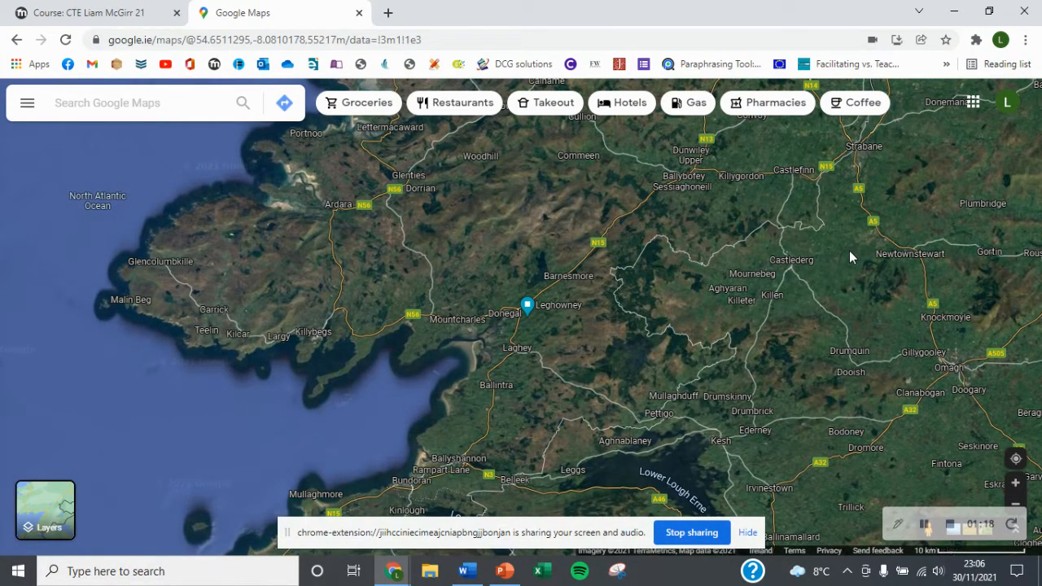
left_click(25, 104)
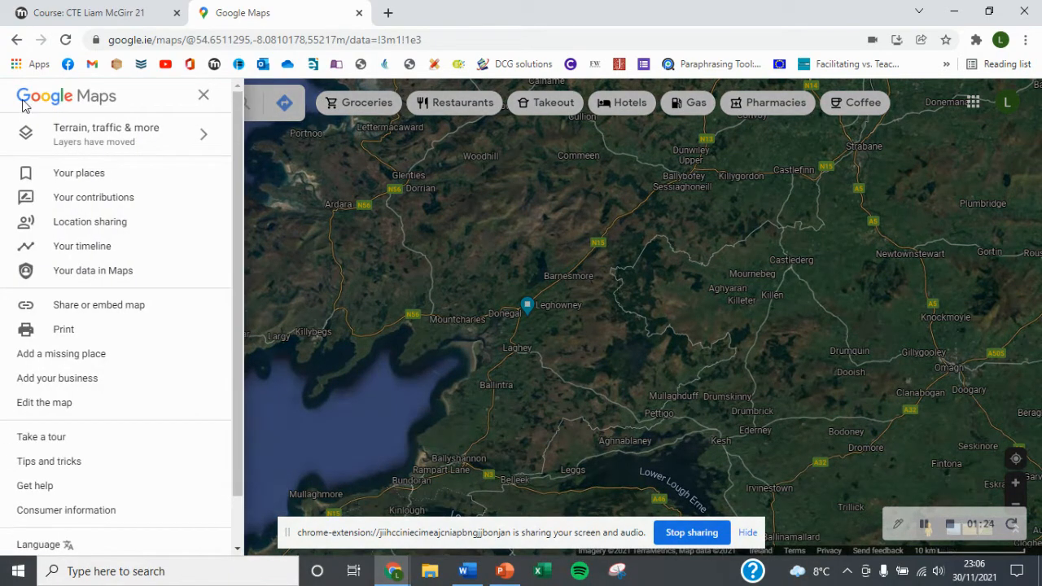
left_click(72, 176)
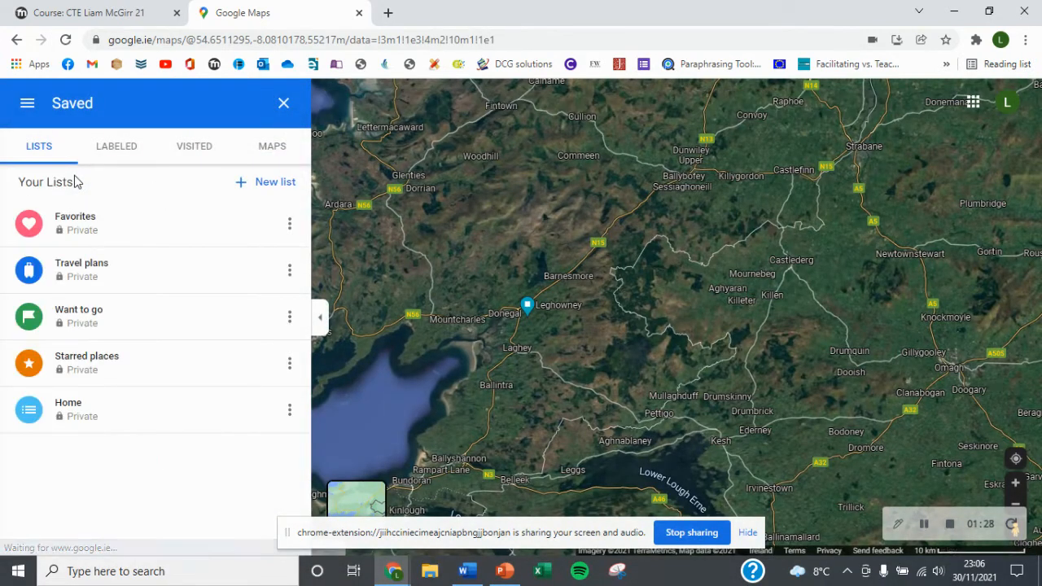
left_click(281, 153)
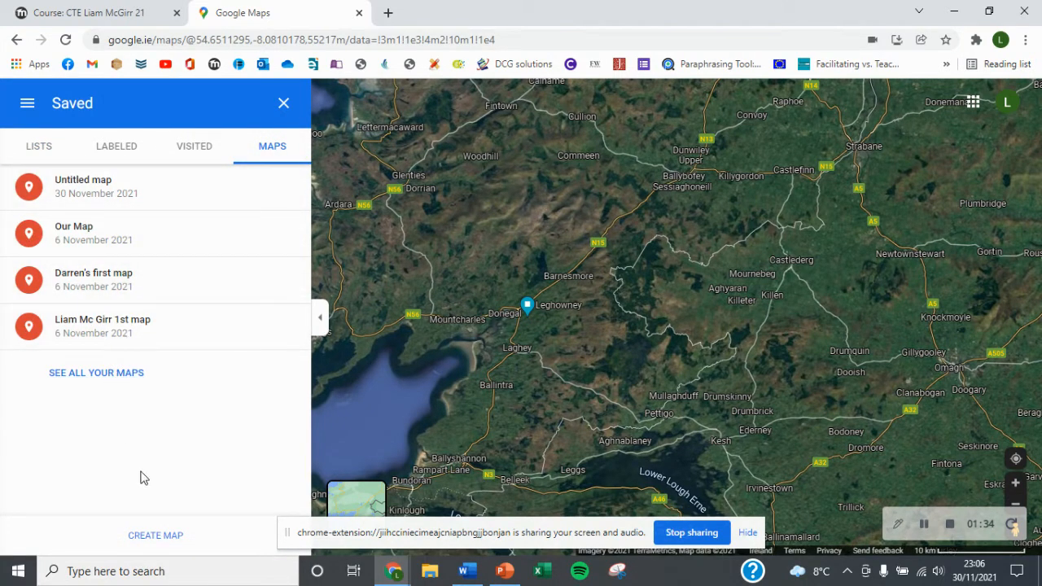
left_click(167, 544)
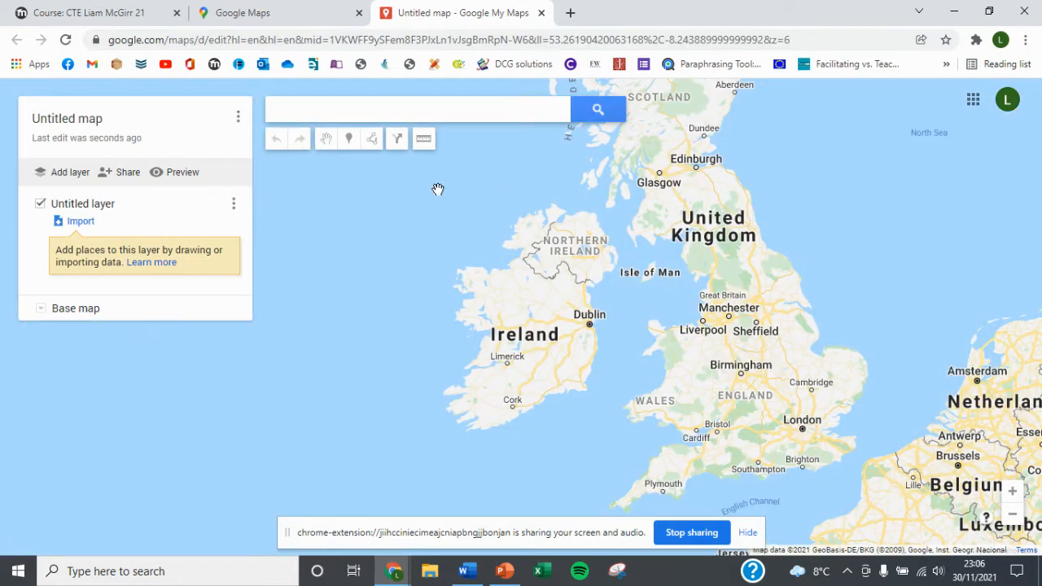
Set the new map's title to "Student group task on trees"
left_click(237, 119)
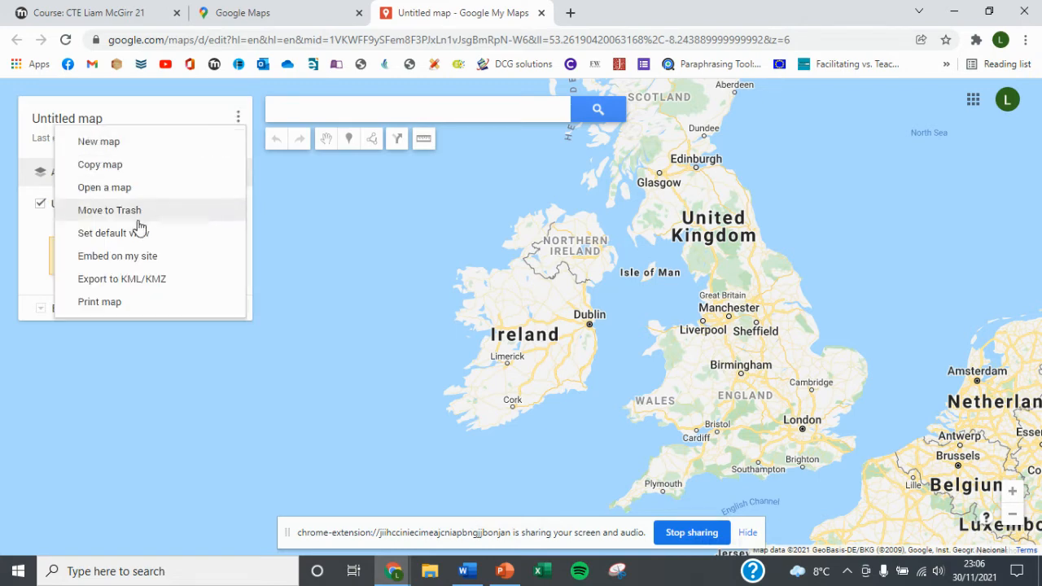
left_click(174, 109)
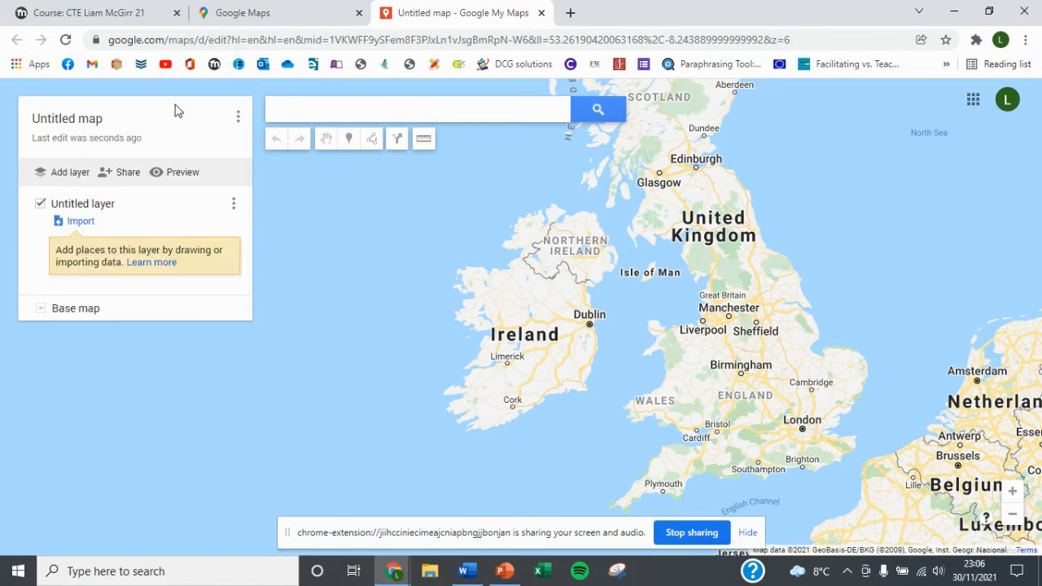
left_click(69, 121)
left_click(472, 289)
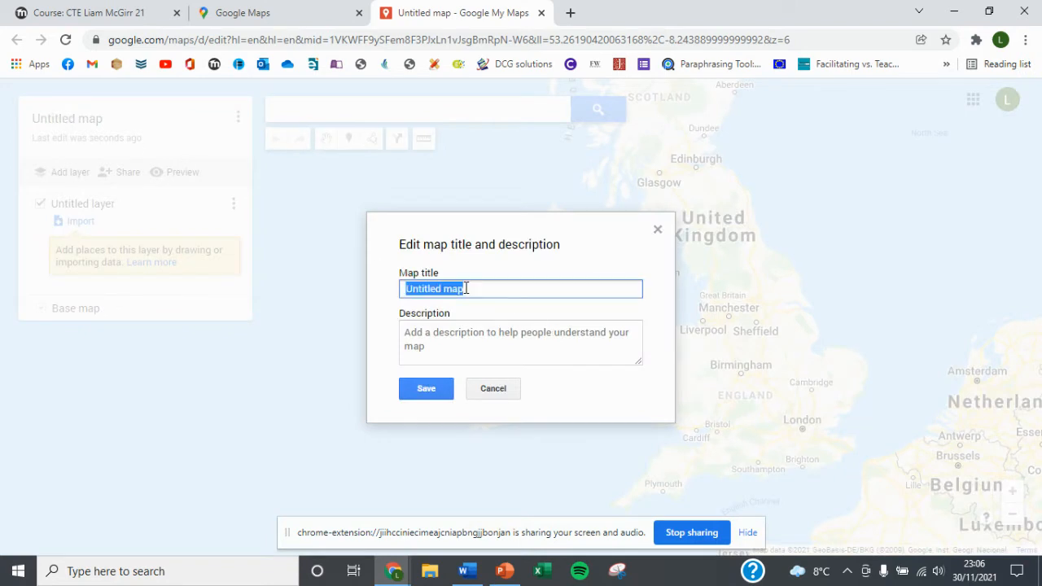
left_click_drag(472, 289, 388, 294)
type("Student gro")
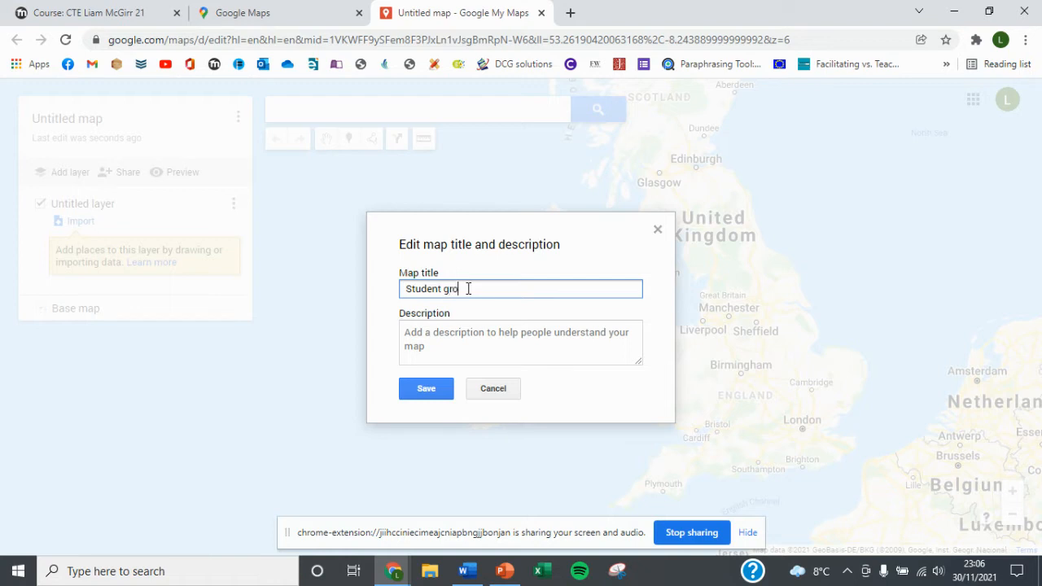
type("ta")
type("sk on trees")
Enter "What we have learned" as the map's description and save the map details
left_click(418, 337)
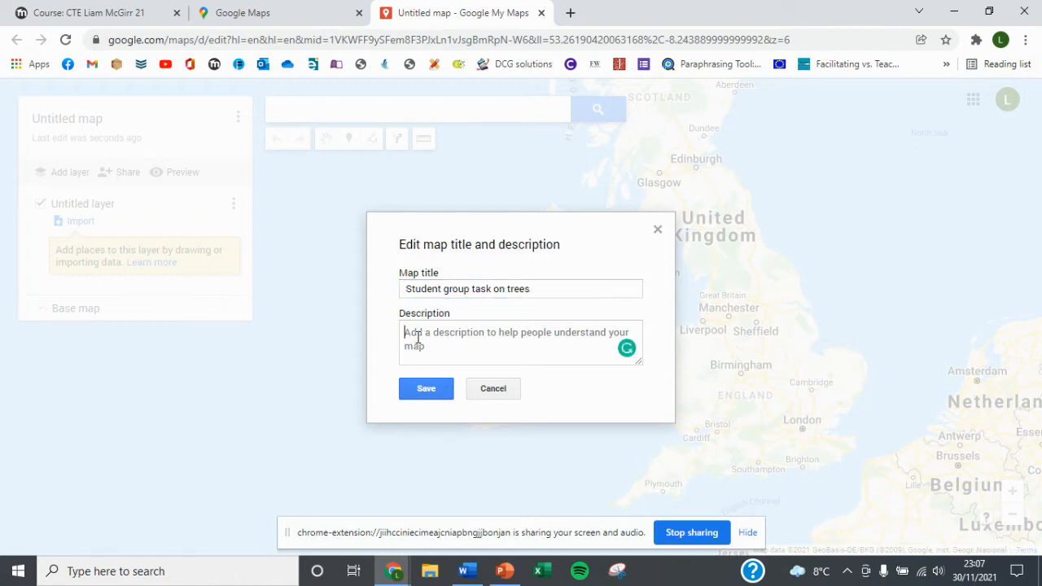
type("W")
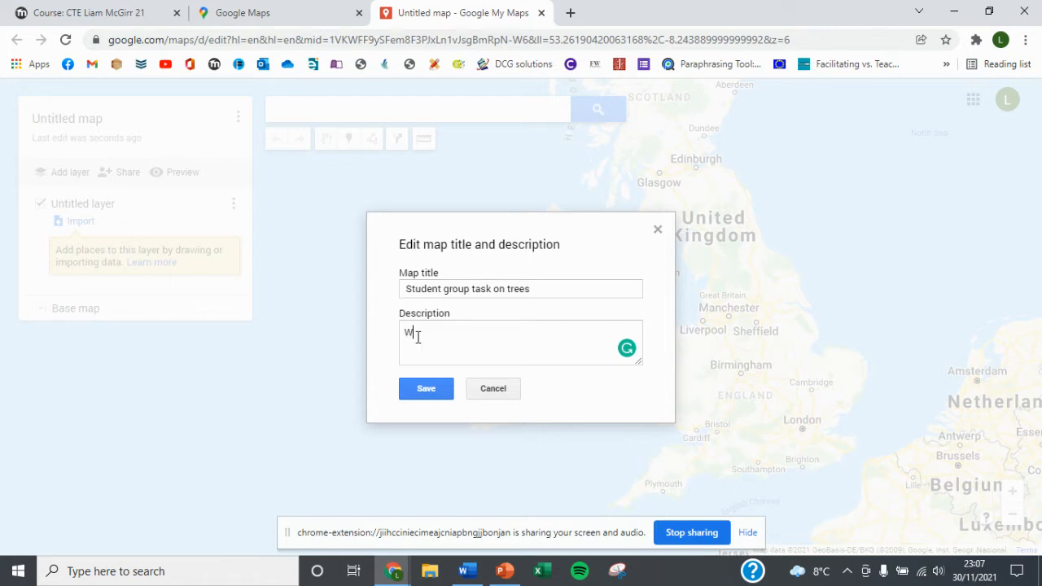
type("hat we have learned")
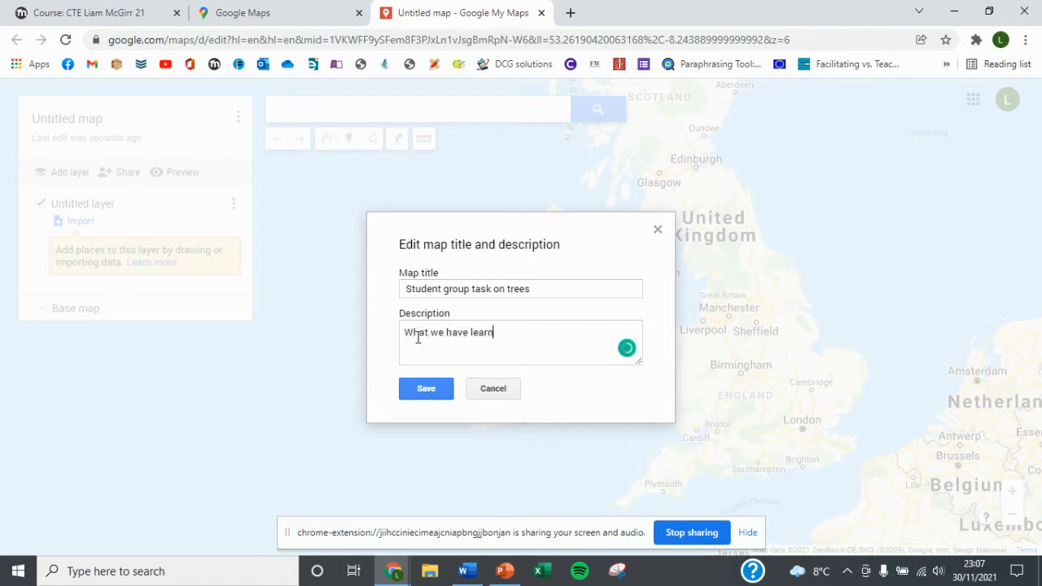
left_click(427, 391)
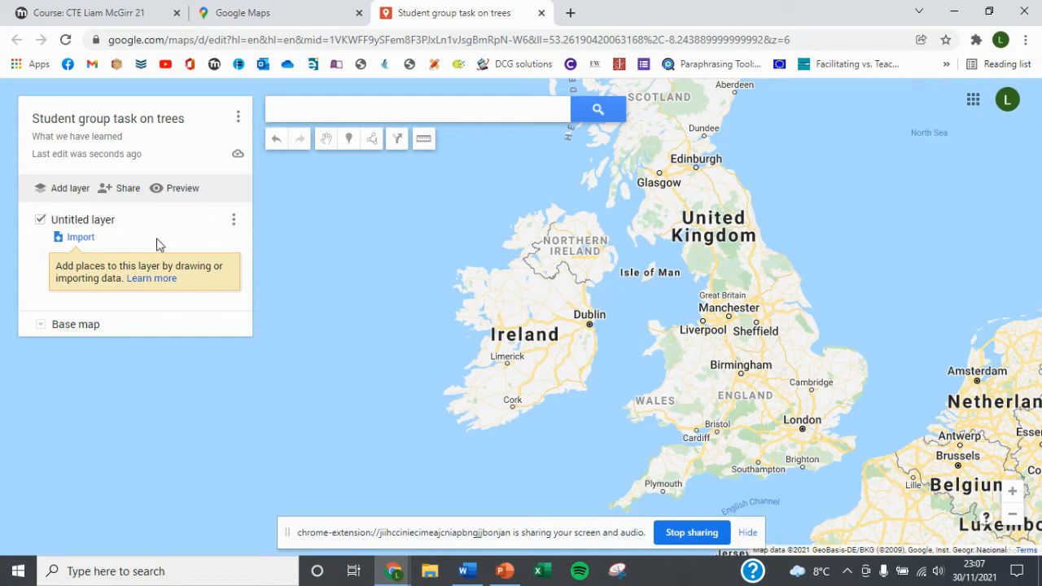
Add a second layer to the map and rename the first layer with the student's first name followed by "- Ash tree"
left_click(72, 193)
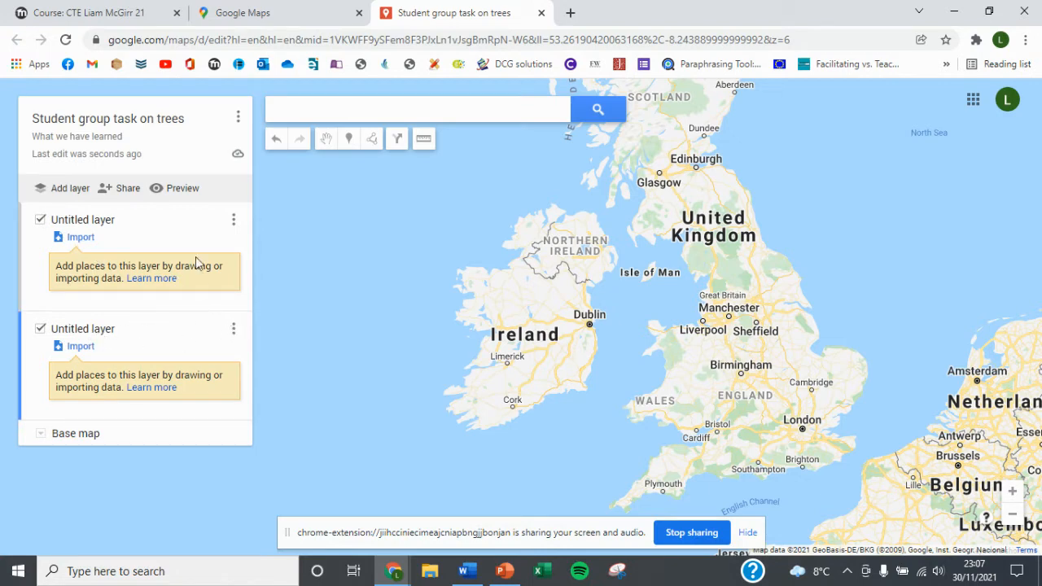
left_click(233, 226)
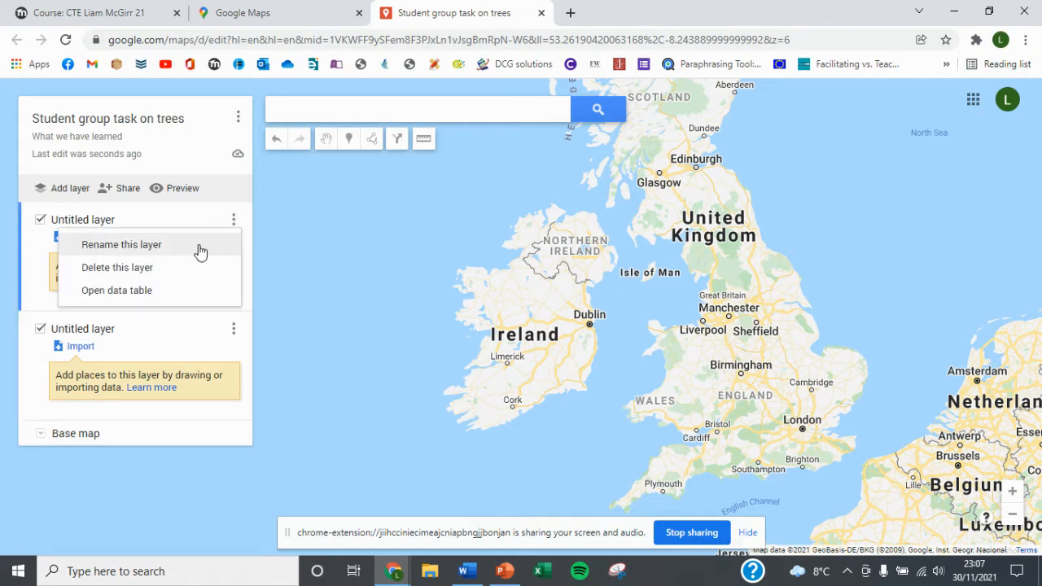
left_click(195, 244)
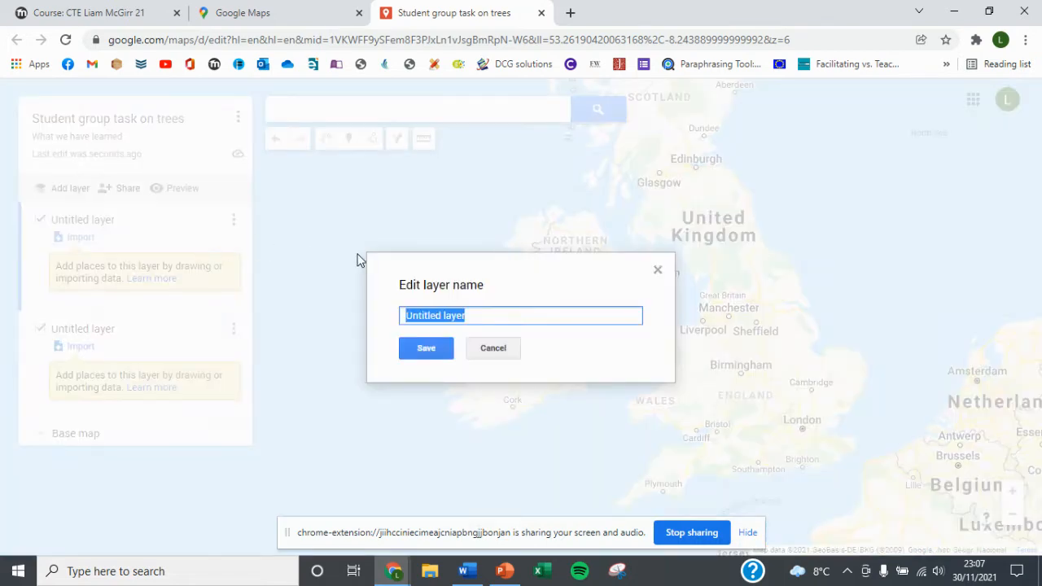
type("Liam - Ash")
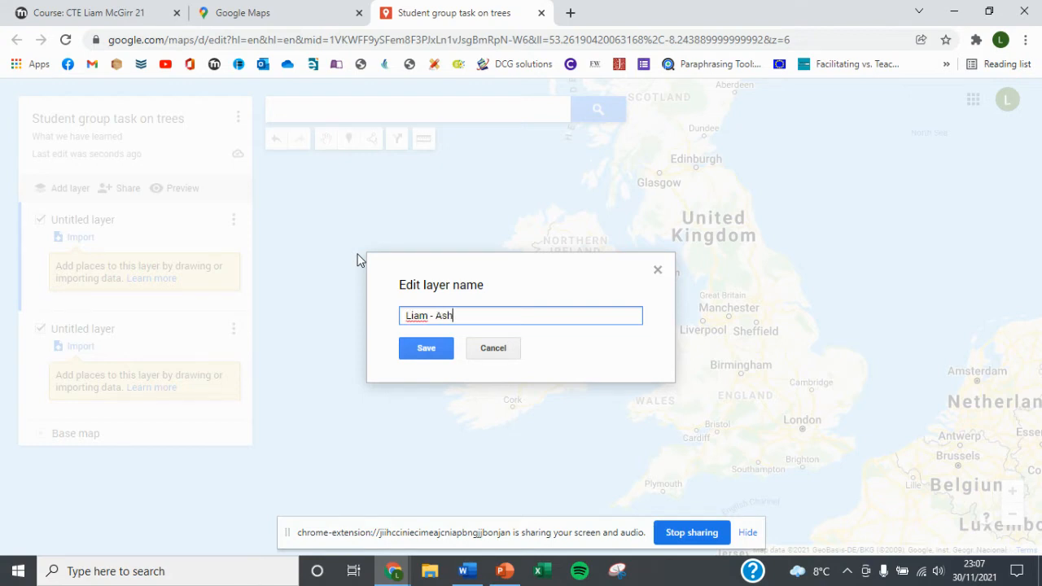
type("tree")
left_click(454, 318)
left_click(444, 357)
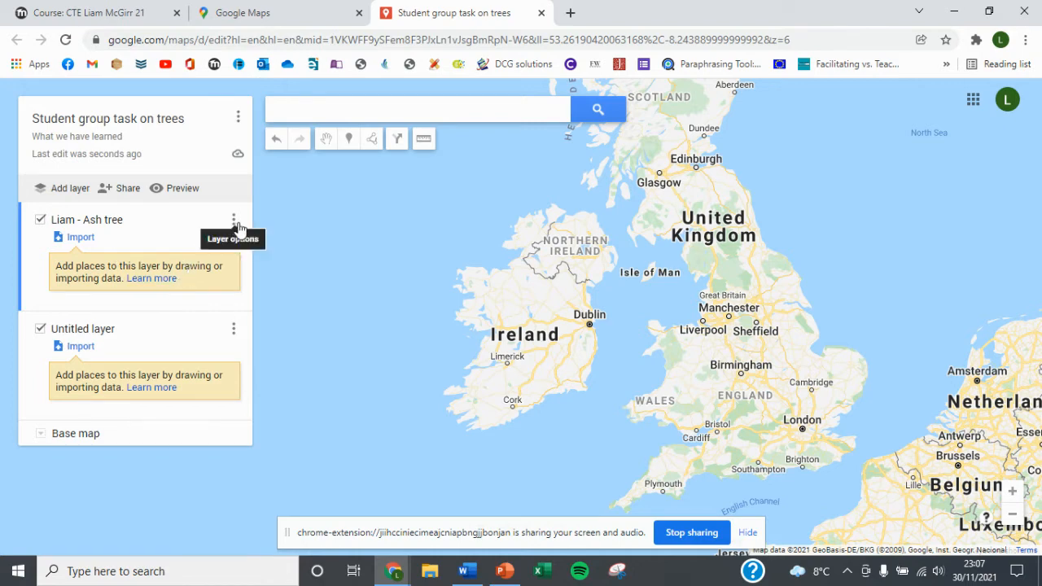
Place a marker just east of Donegal, near Leghowney, in the Ash tree layer
scroll(522, 260, "up", 5)
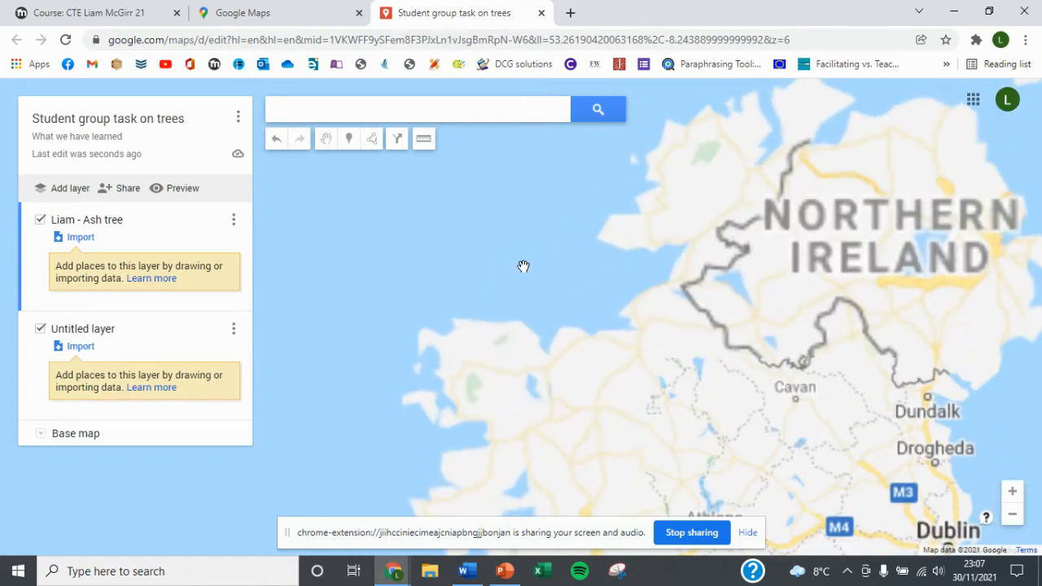
scroll(722, 252, "up", 3)
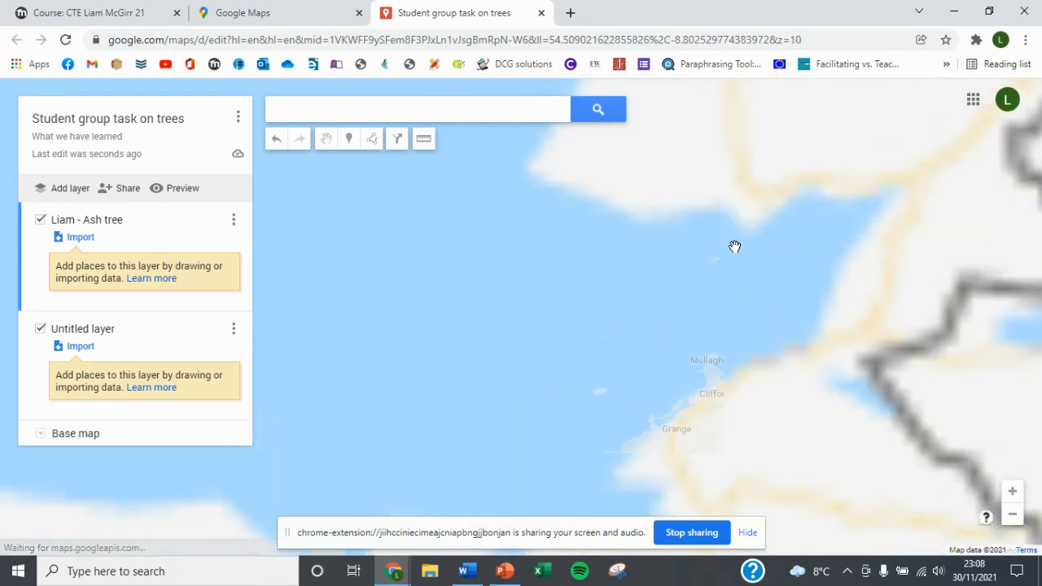
scroll(733, 248, "up", 2)
left_click_drag(424, 341, 393, 372)
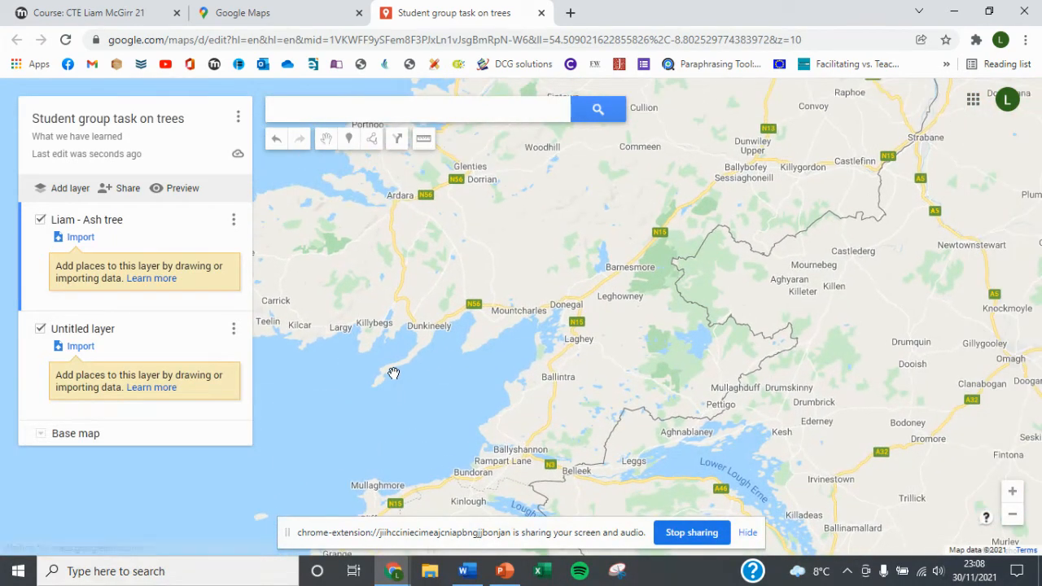
left_click_drag(596, 342, 583, 359)
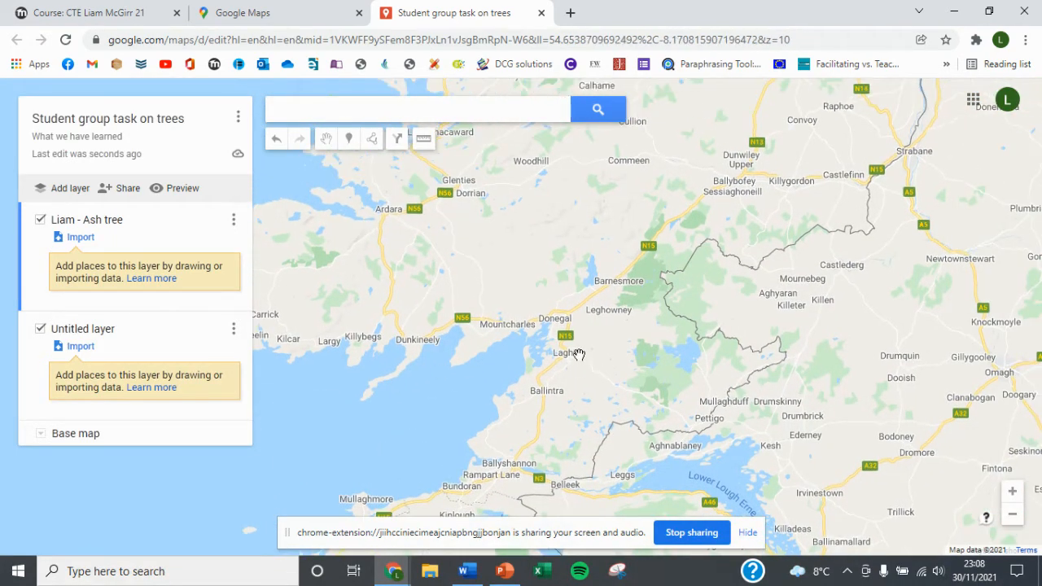
left_click(346, 143)
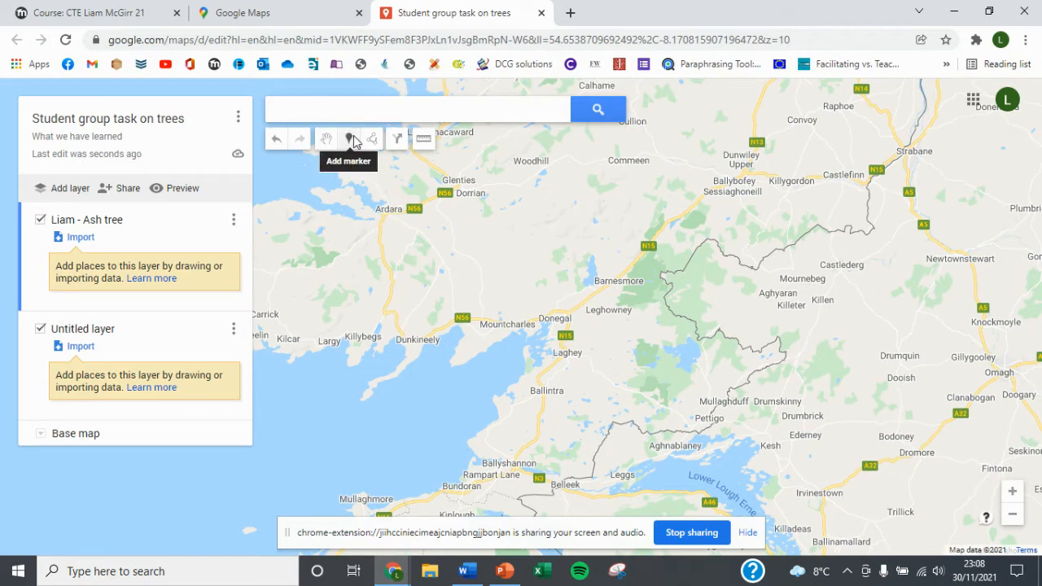
left_click(580, 324)
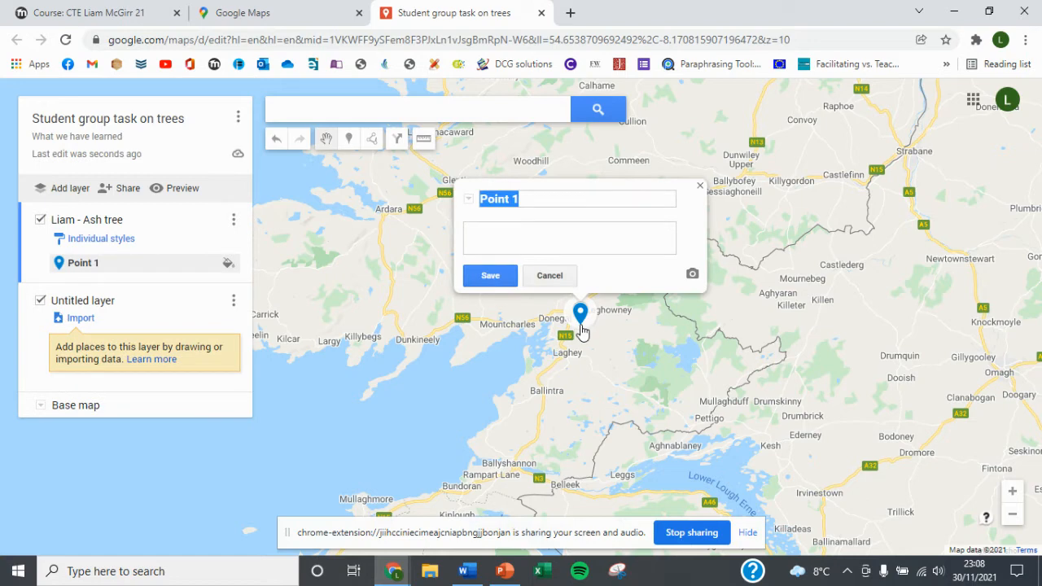
Title the marker "Ash Tree" with description "Ash is the most common tree found in Ireland. It is commonly used for furniture, hurleys and wood veneers."
left_click_drag(530, 201, 479, 201)
type("A")
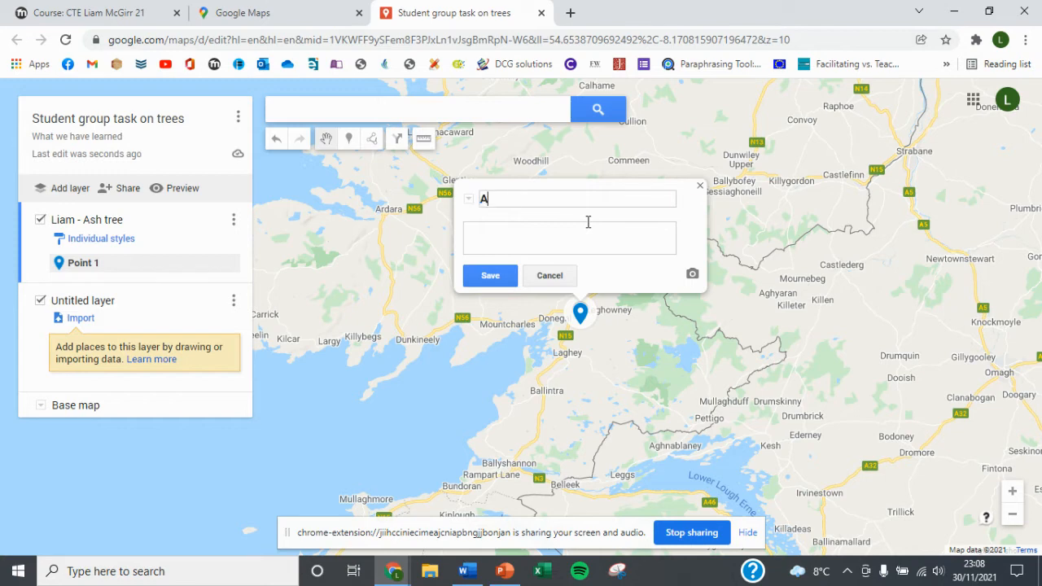
type("sh Tree")
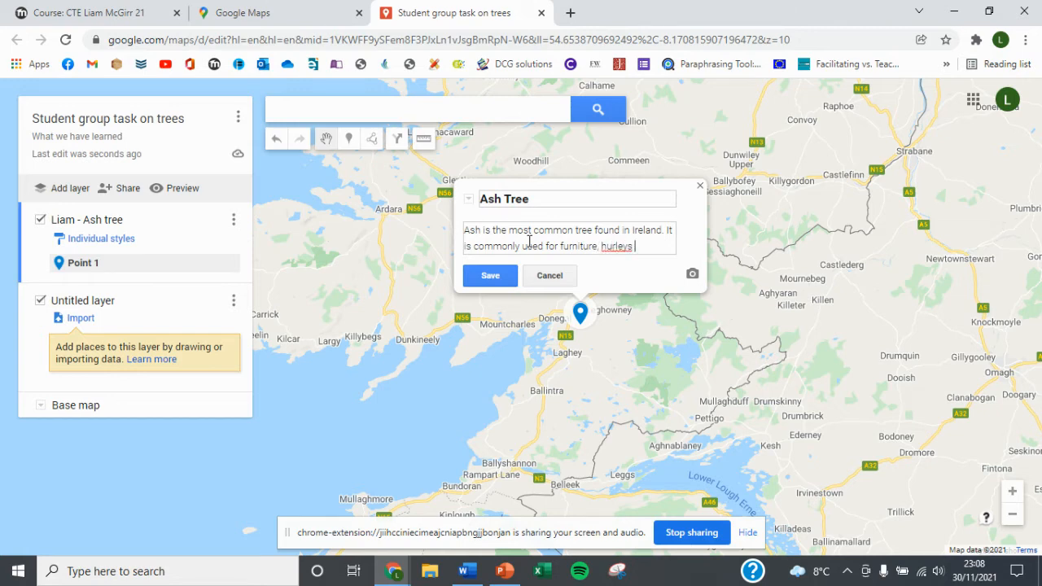
type("ood veneers.")
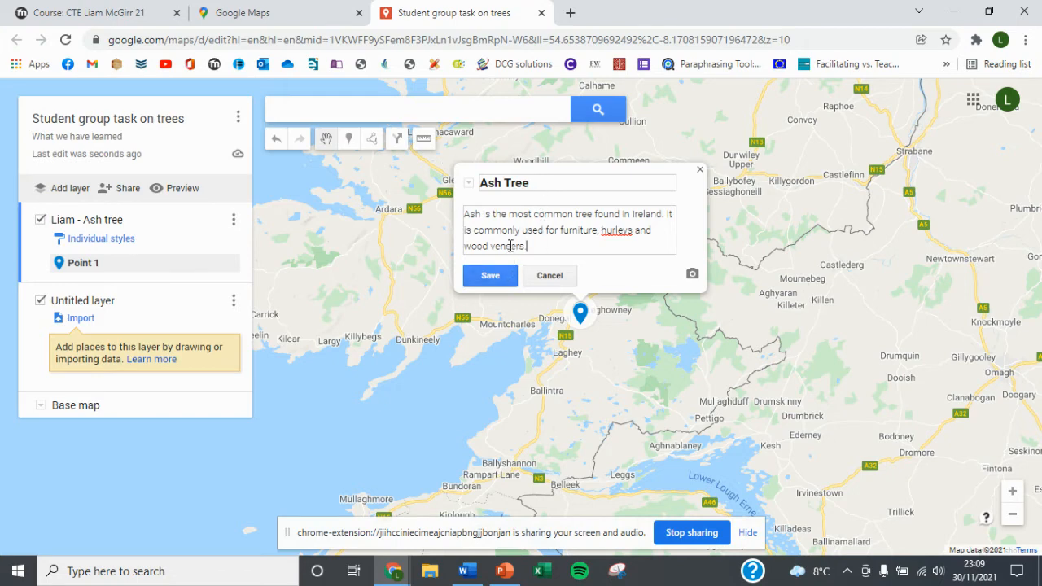
left_click(493, 275)
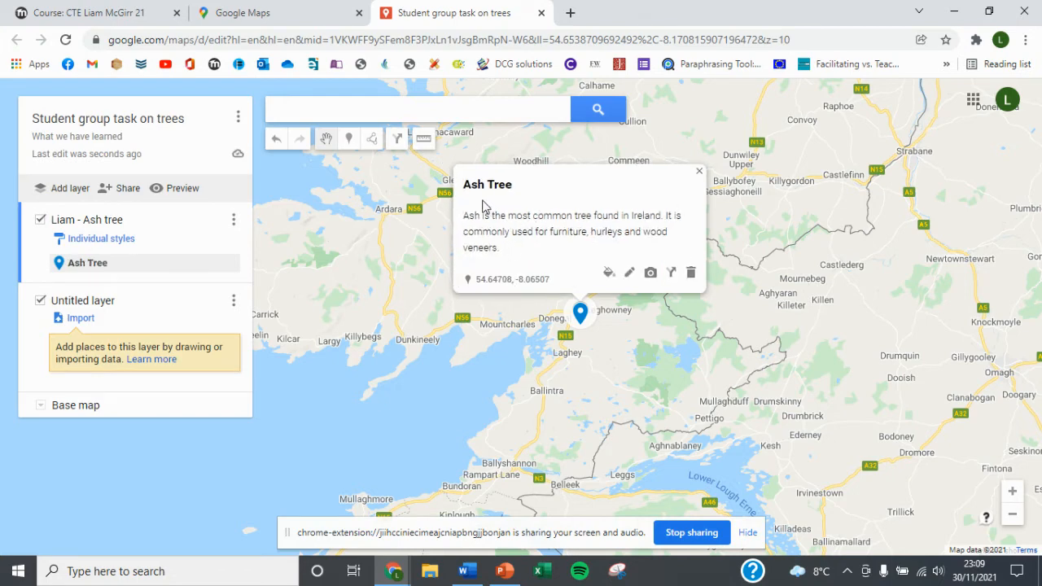
Search Google Images for "Ash tree" to find a picture for the Ash Tree marker
left_click(652, 275)
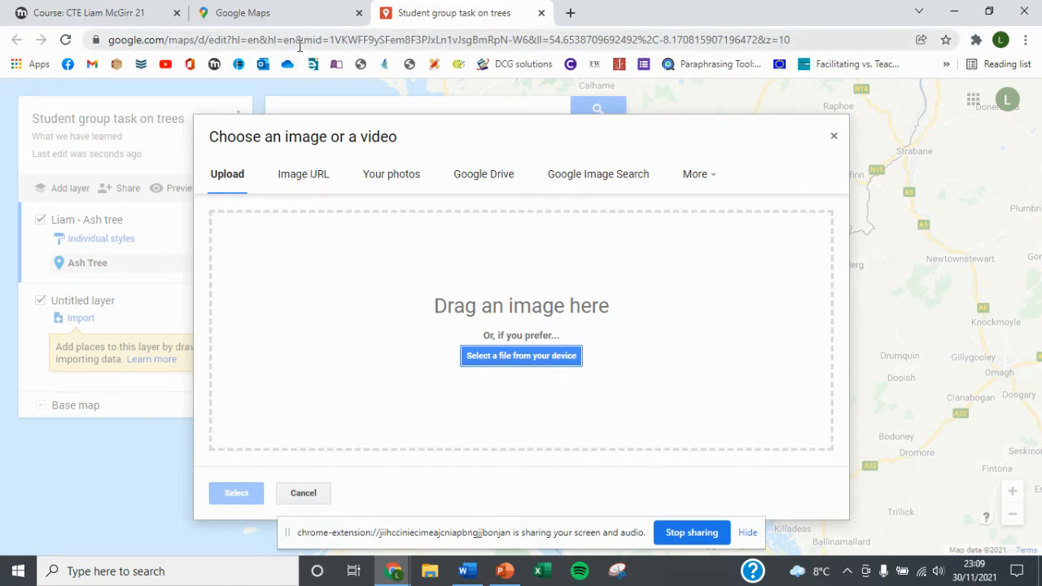
left_click(308, 174)
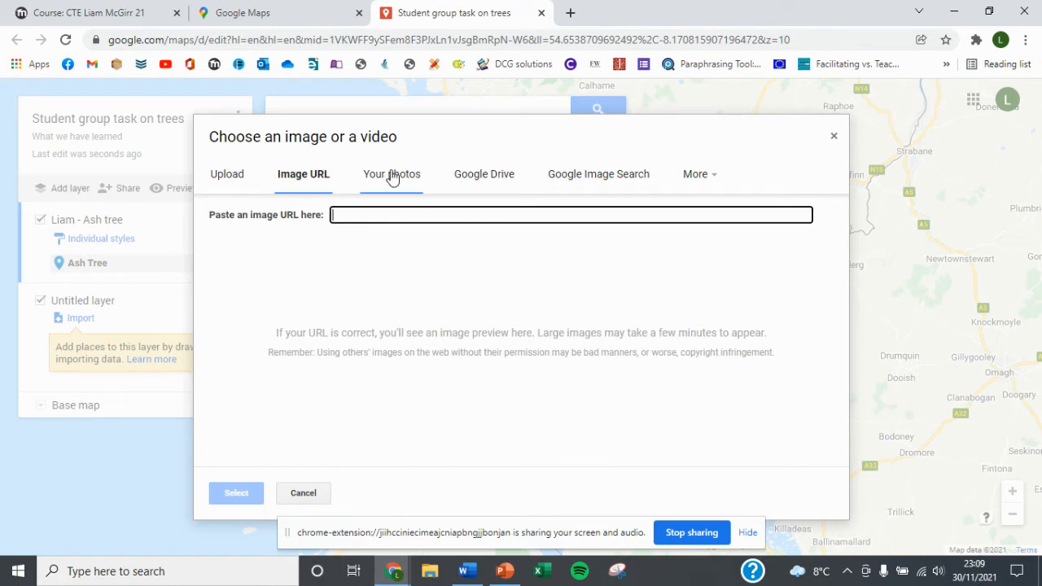
left_click(610, 176)
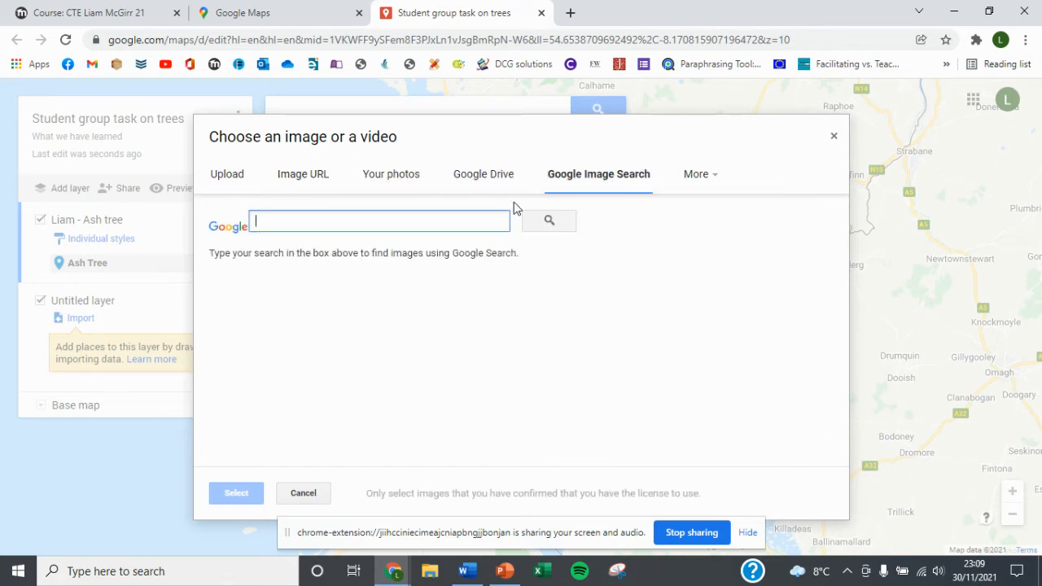
type("Ash t")
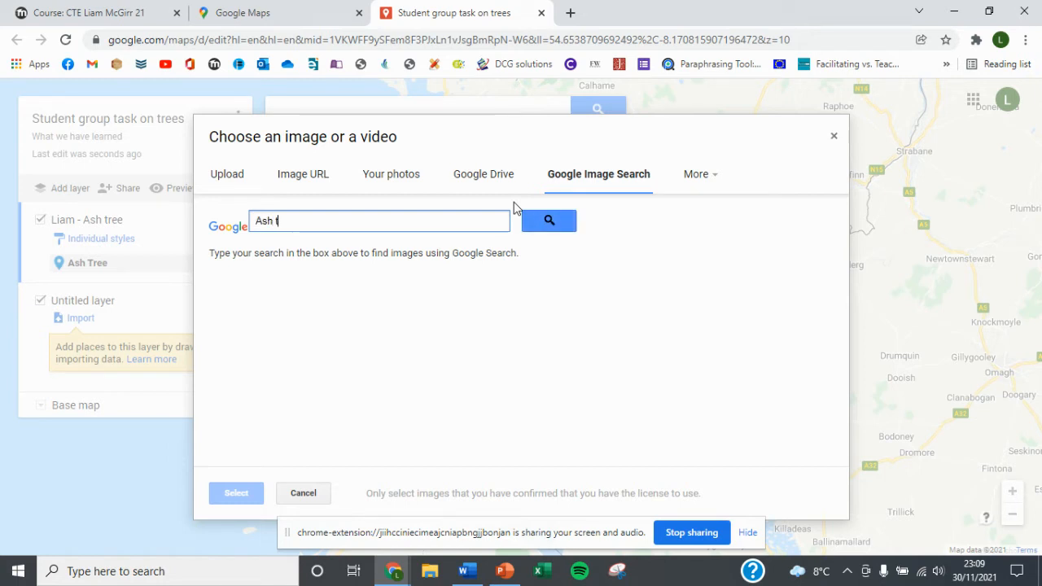
type("ree")
left_click(550, 221)
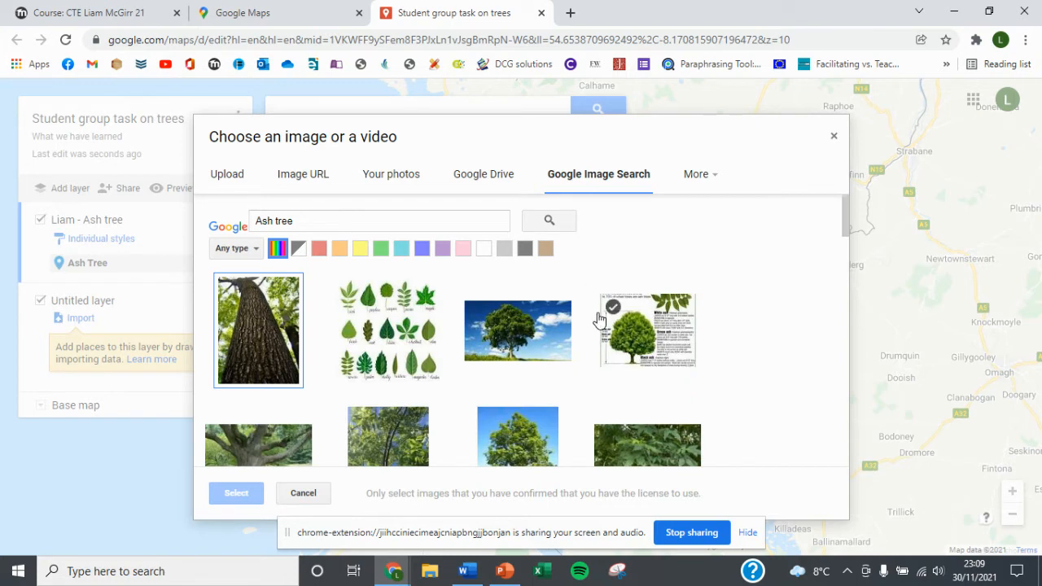
Attach the photo of a single green tree under a blue sky to the Ash Tree marker and save it
scroll(599, 308, "down", 2)
left_click(531, 320)
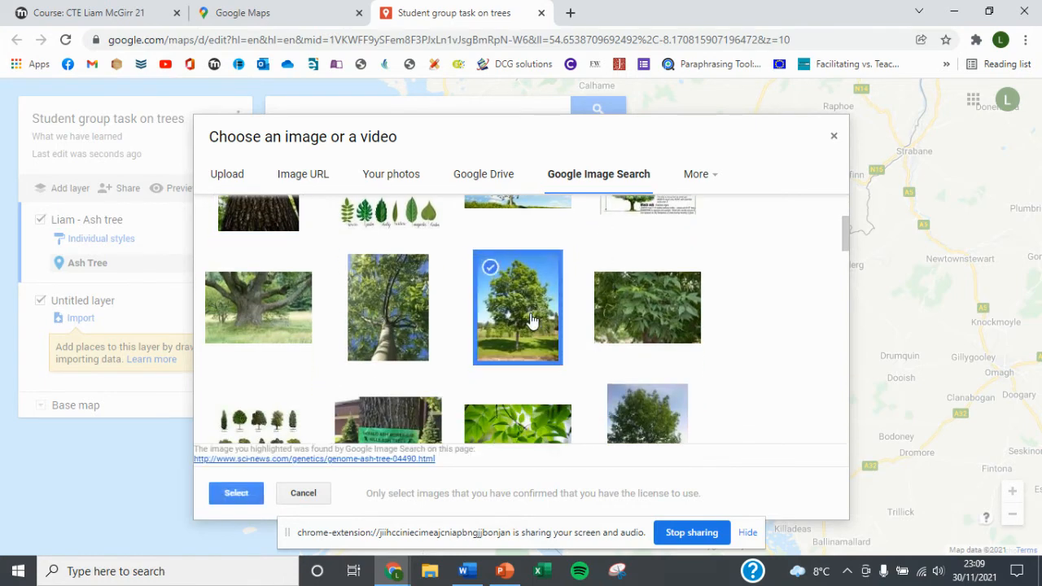
left_click(236, 493)
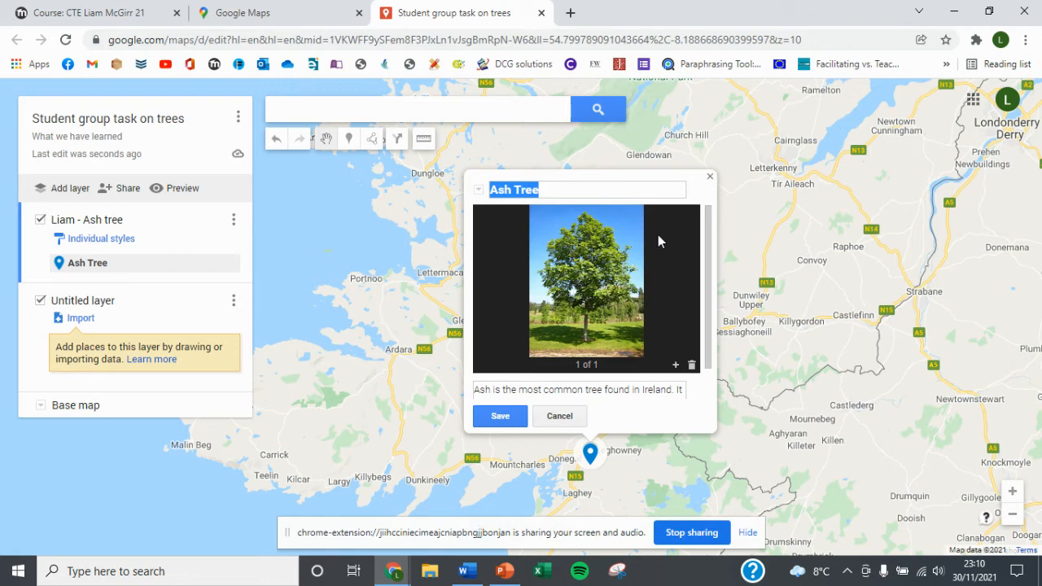
left_click(515, 421)
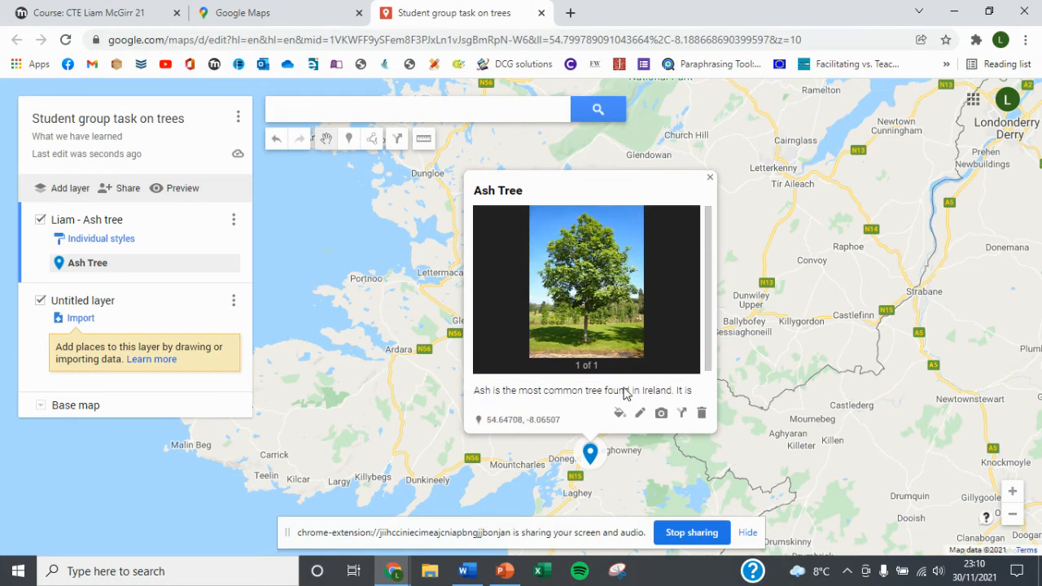
Search YouTube for "Ash tree" to find a video for the Ash Tree marker
left_click(662, 415)
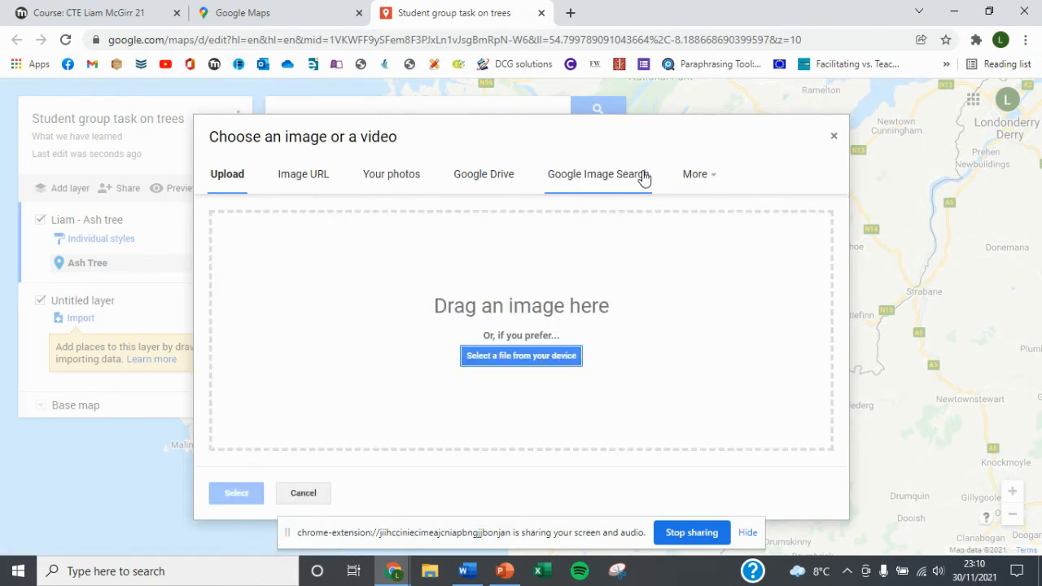
left_click(696, 176)
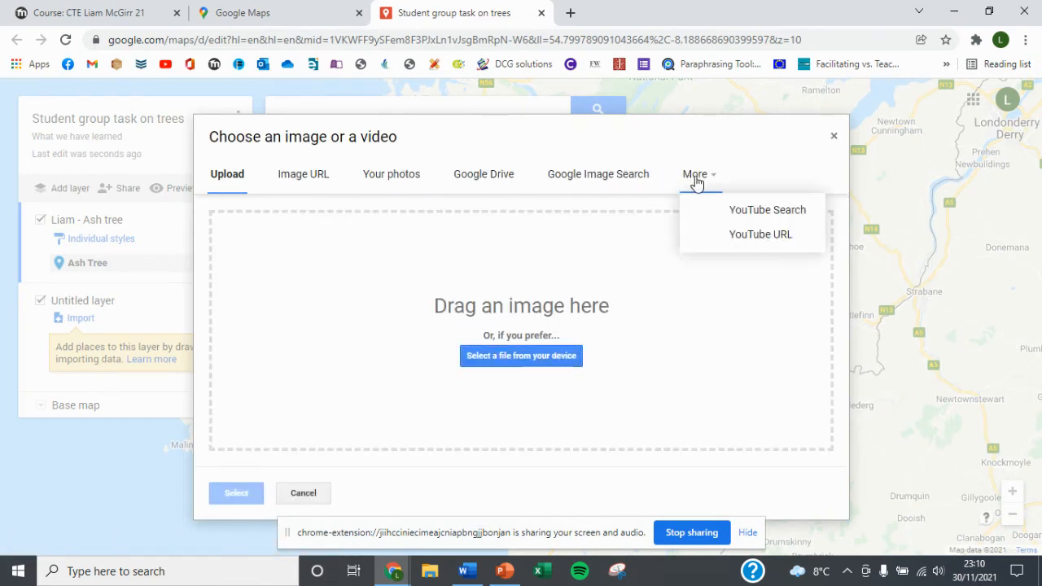
left_click(773, 213)
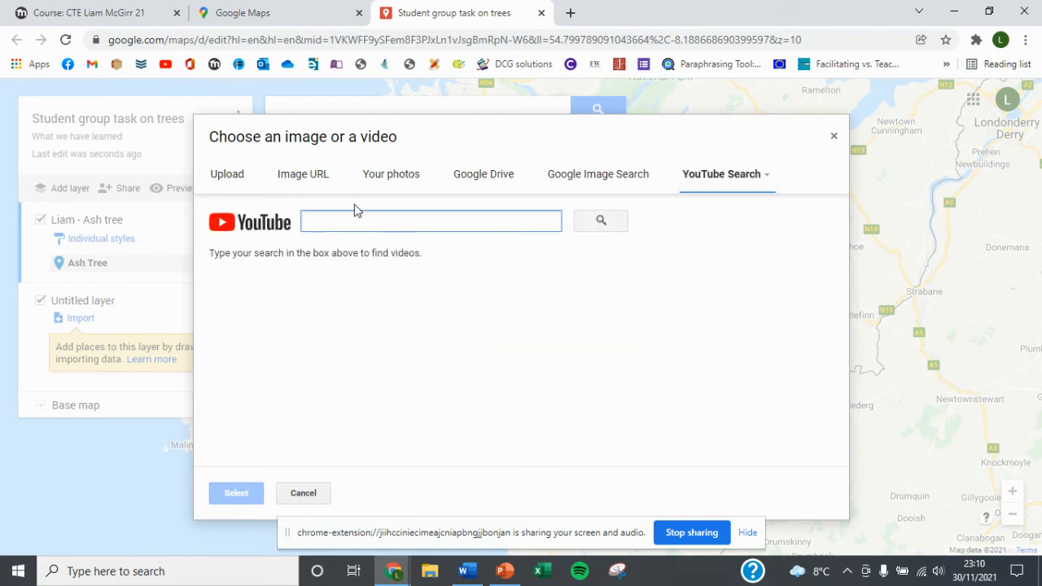
type("Ash tree")
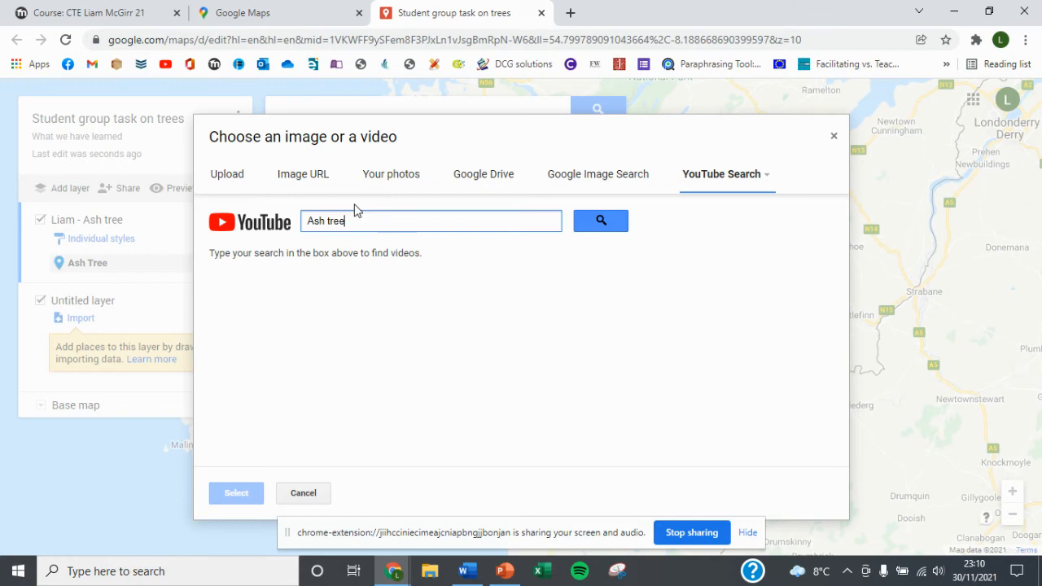
left_click(616, 222)
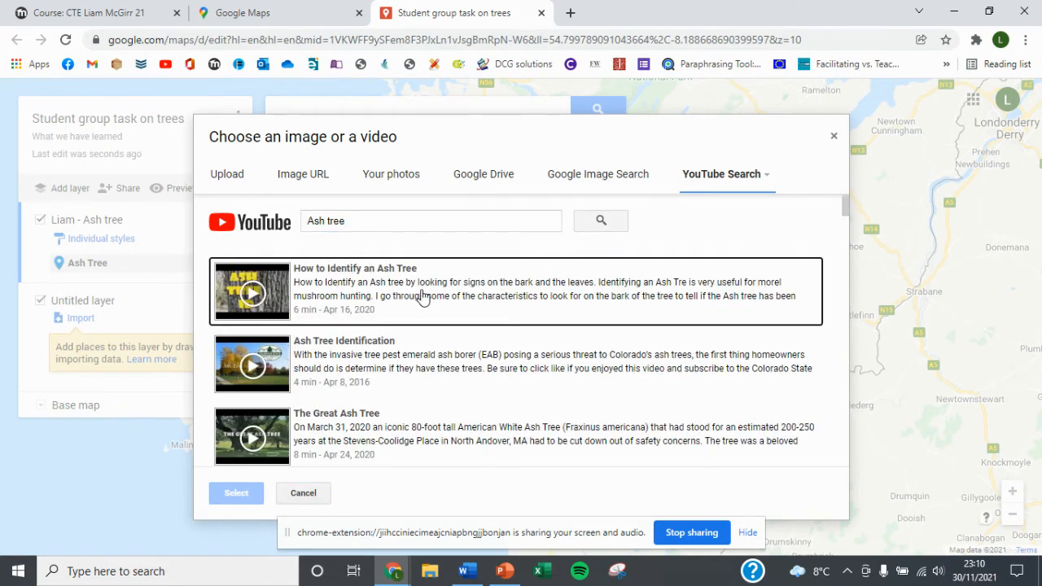
Attach the YouTube video "How to Identify an Ash Tree" to the Ash Tree marker
scroll(371, 399, "down", 5)
scroll(371, 399, "down", 4)
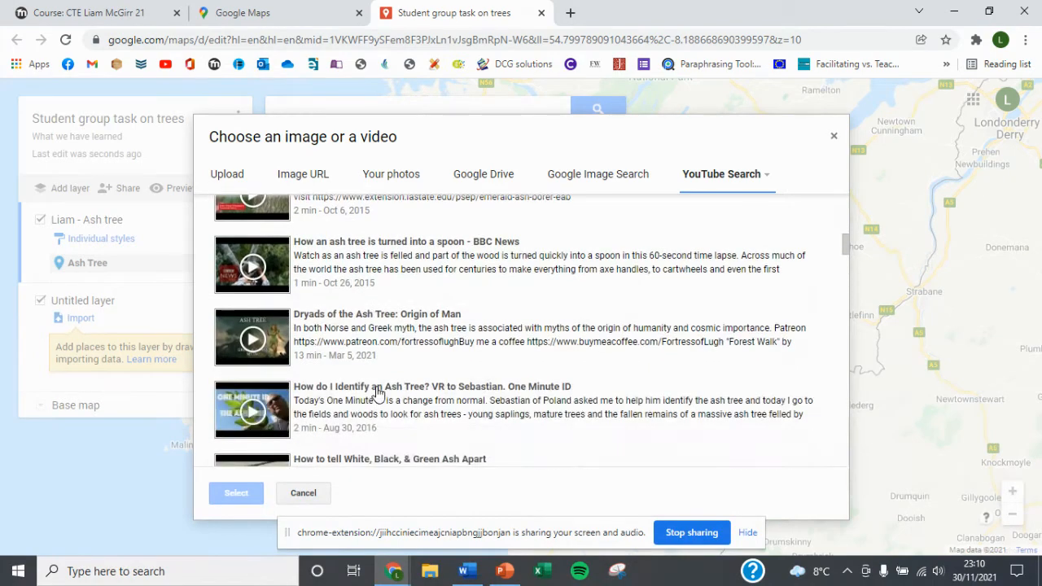
scroll(383, 350, "up", 5)
scroll(383, 351, "up", 3)
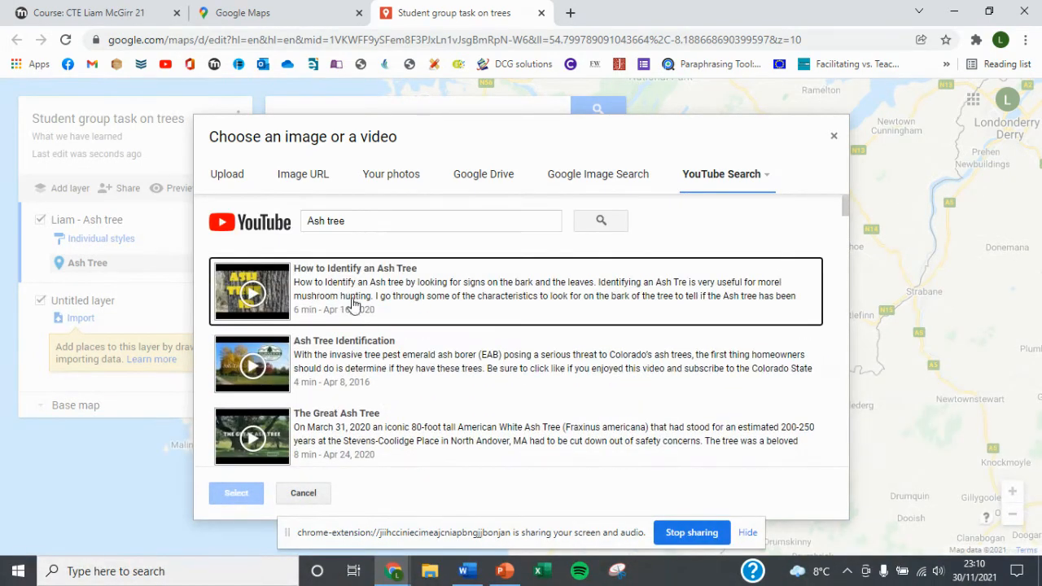
left_click(354, 303)
left_click(237, 492)
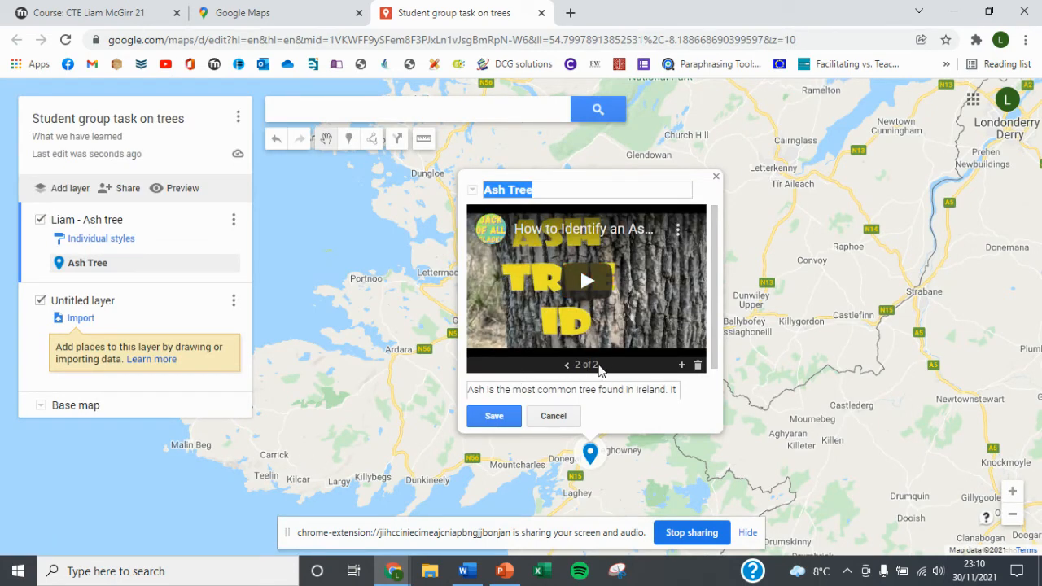
Preview the marker's photo and video, including playing the video and trying full screen, and save and close the marker's card
left_click(566, 366)
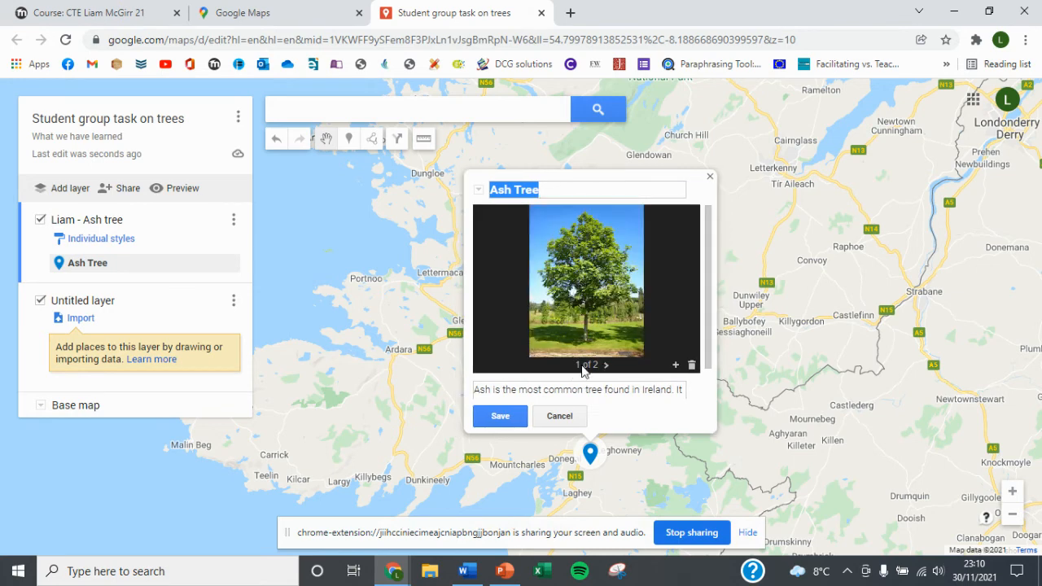
left_click(602, 365)
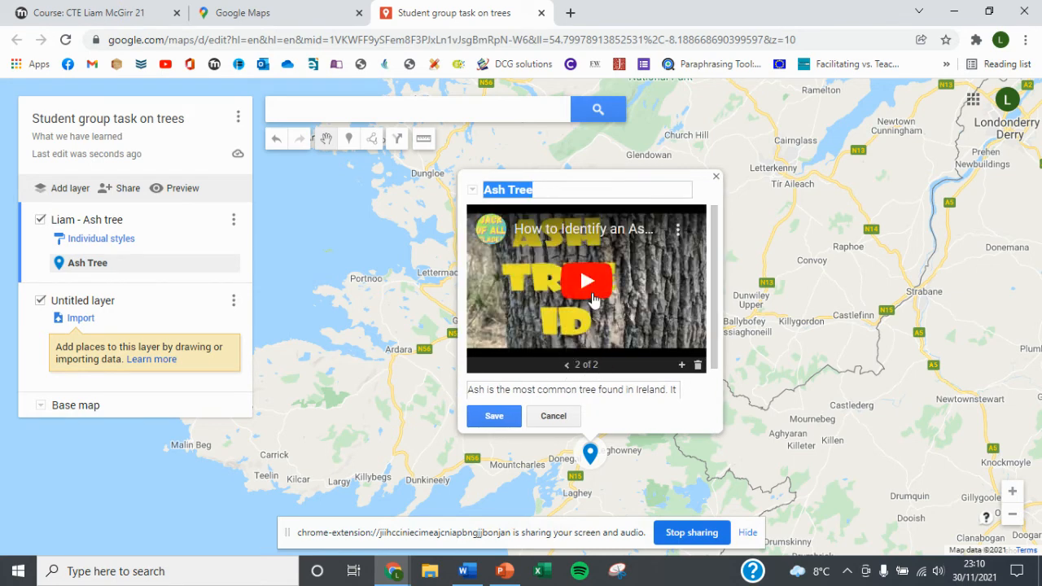
left_click(589, 285)
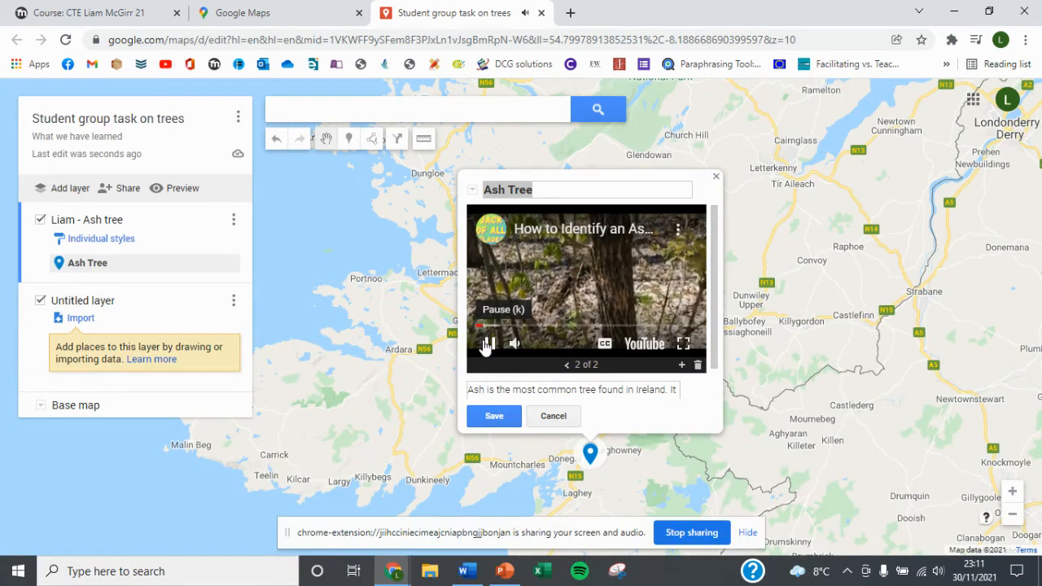
left_click(488, 343)
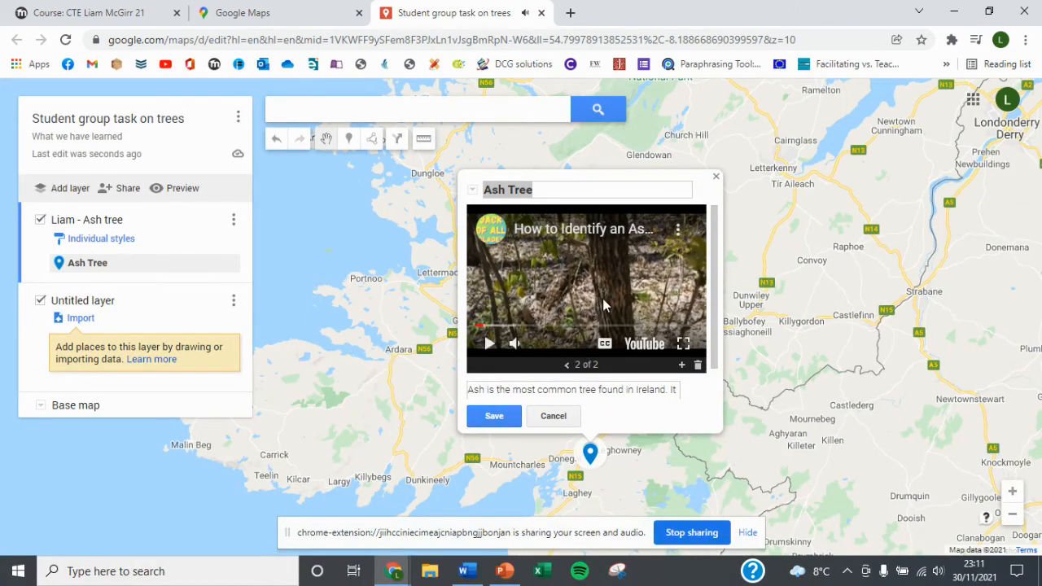
left_click(684, 344)
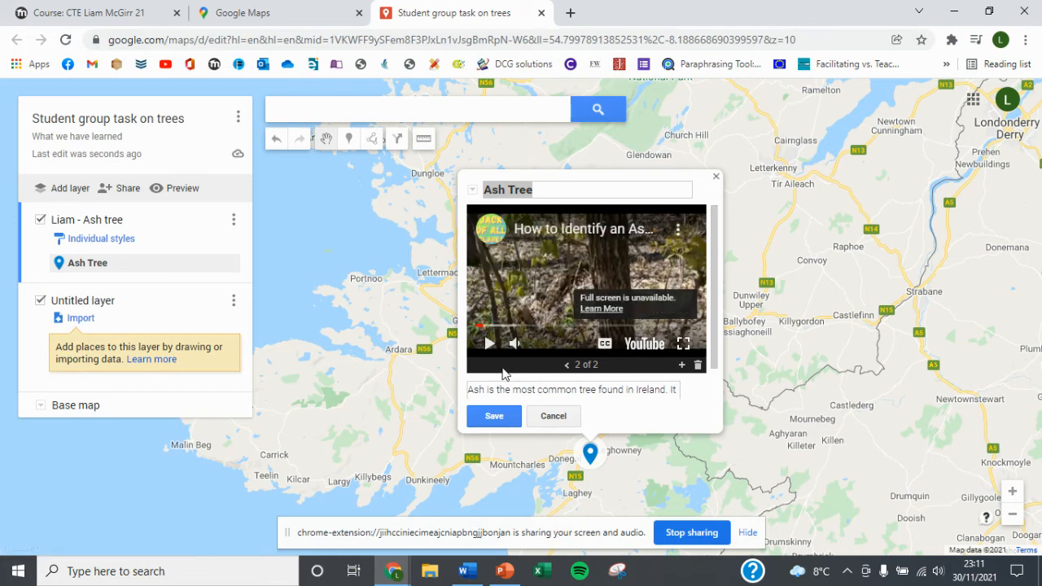
left_click(497, 417)
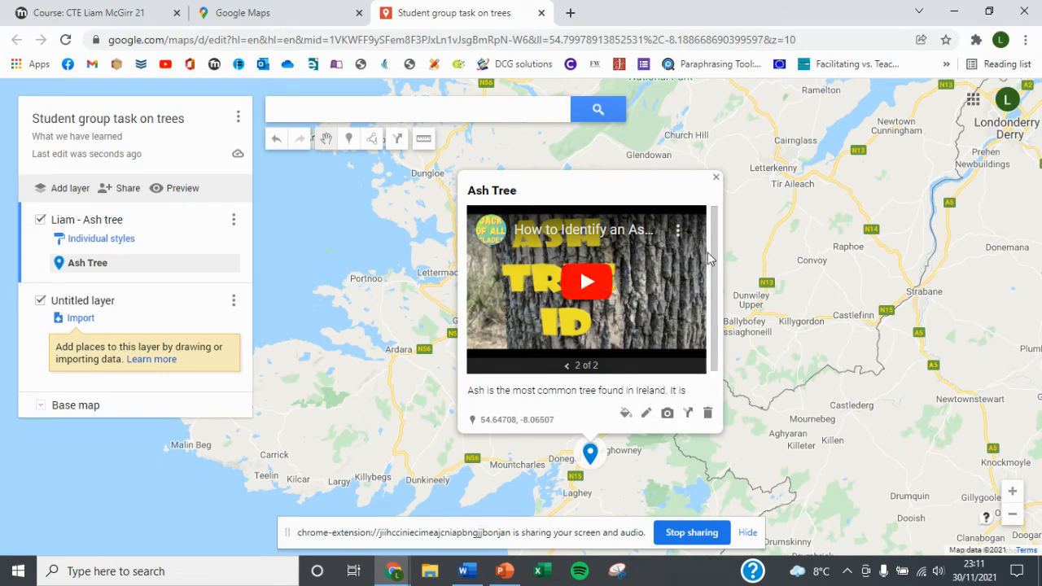
left_click(715, 179)
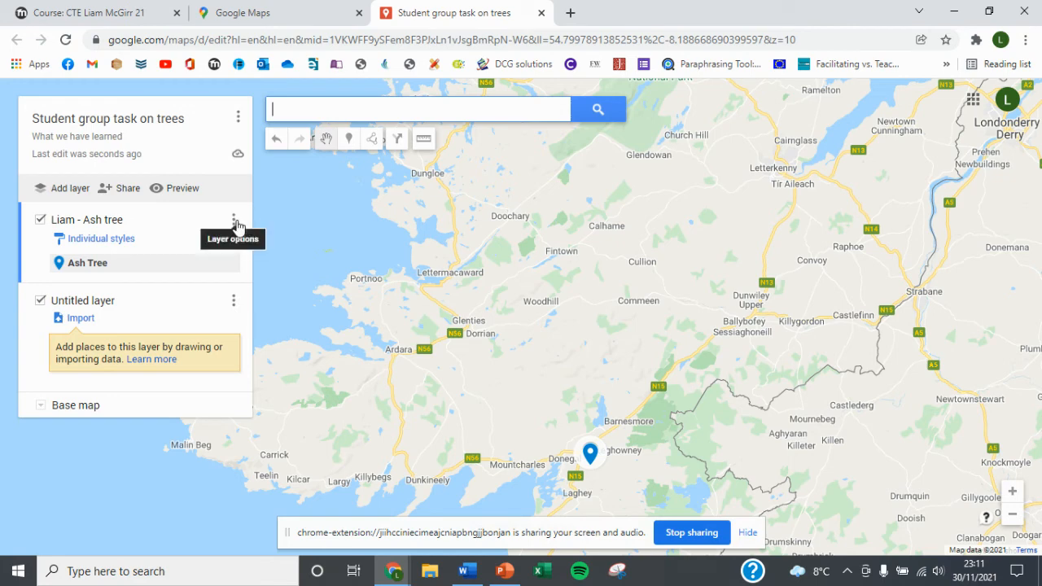
Change the Ash Tree marker's icon to the round-crowned tree in the Sports and Recreation set
left_click(233, 222)
left_click(214, 215)
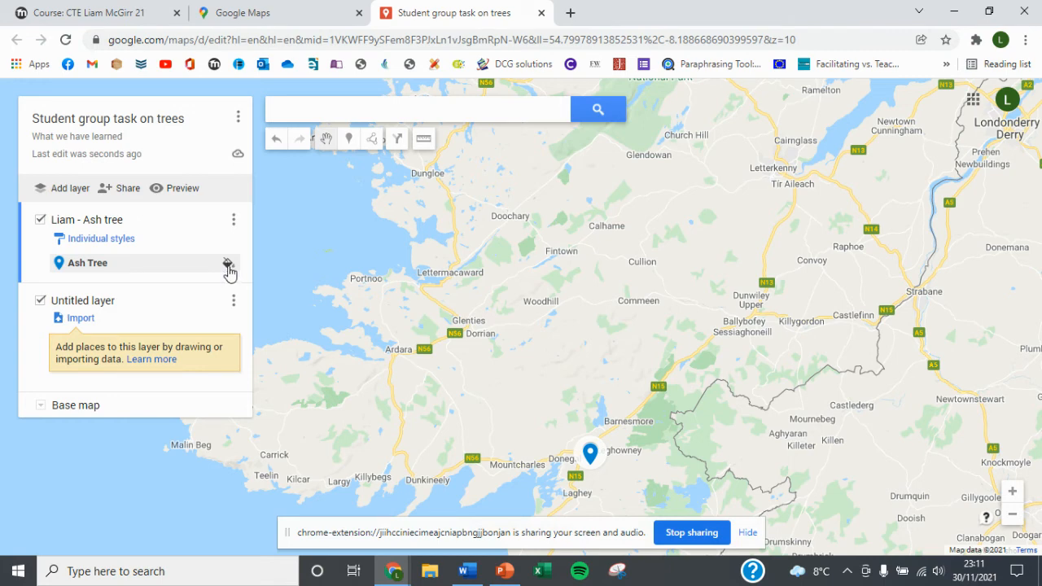
left_click(228, 268)
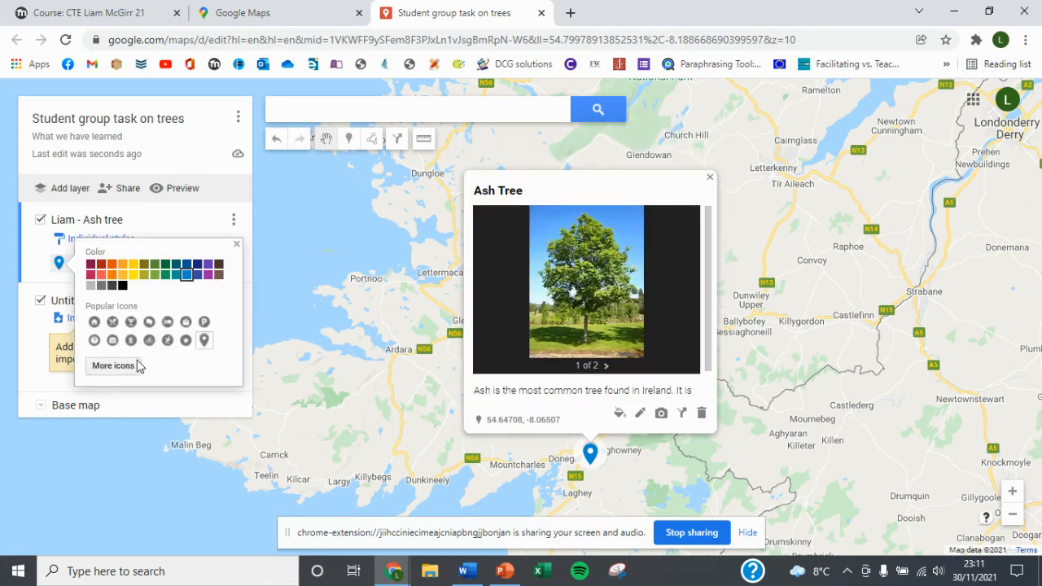
left_click(114, 367)
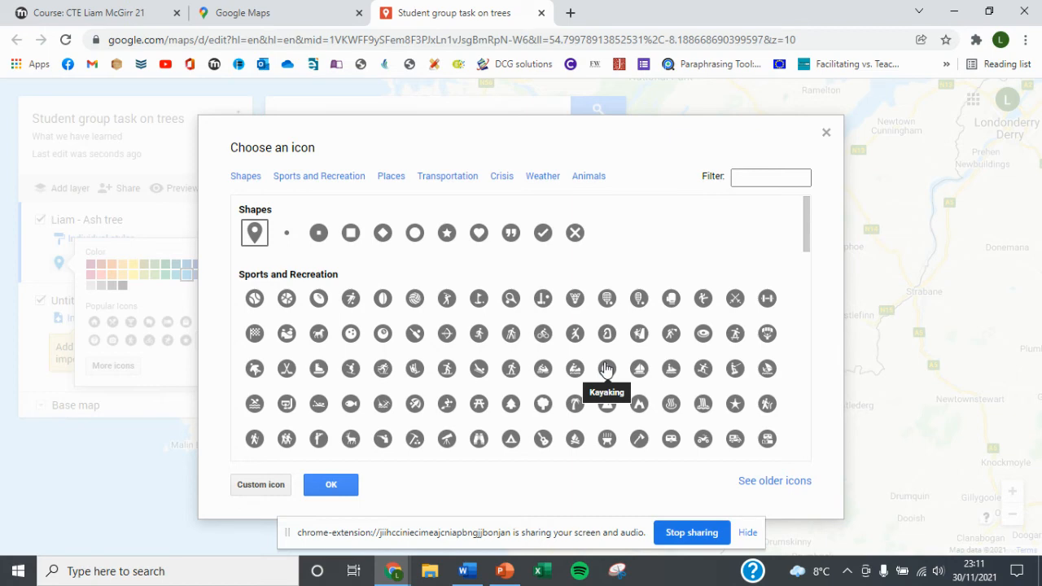
left_click(543, 405)
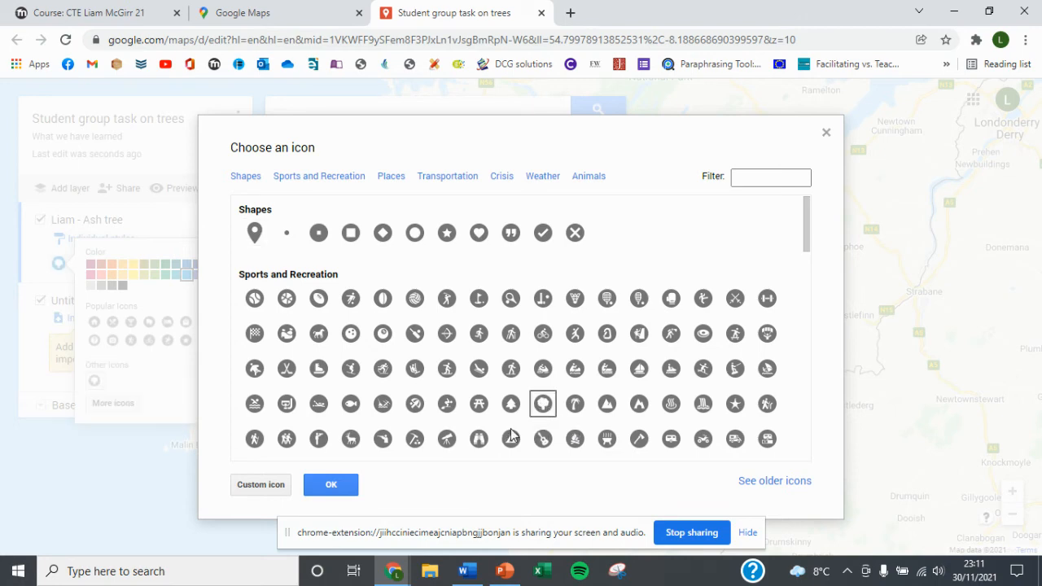
left_click(331, 485)
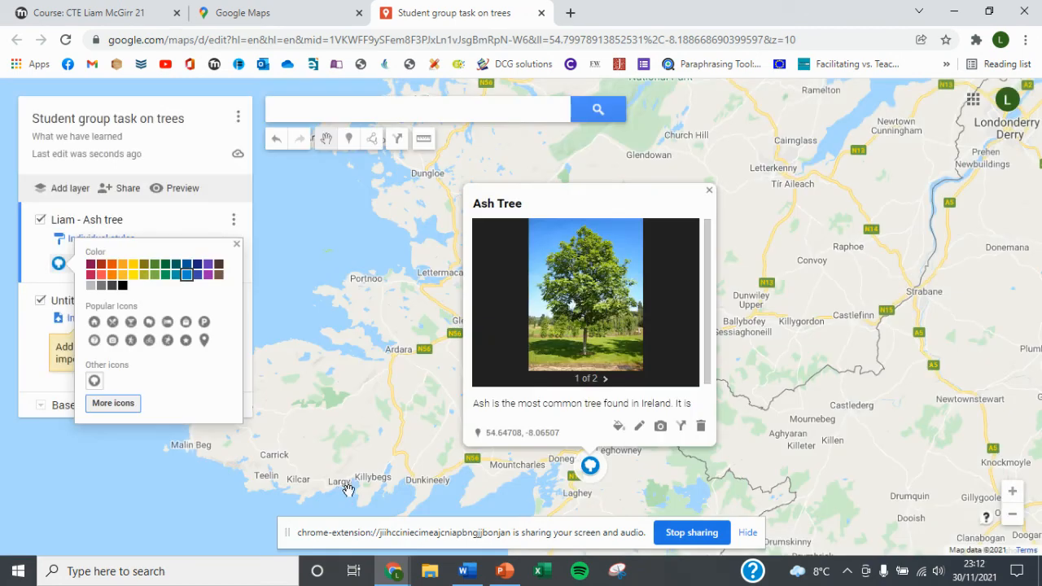
left_click(443, 495)
left_click(443, 496)
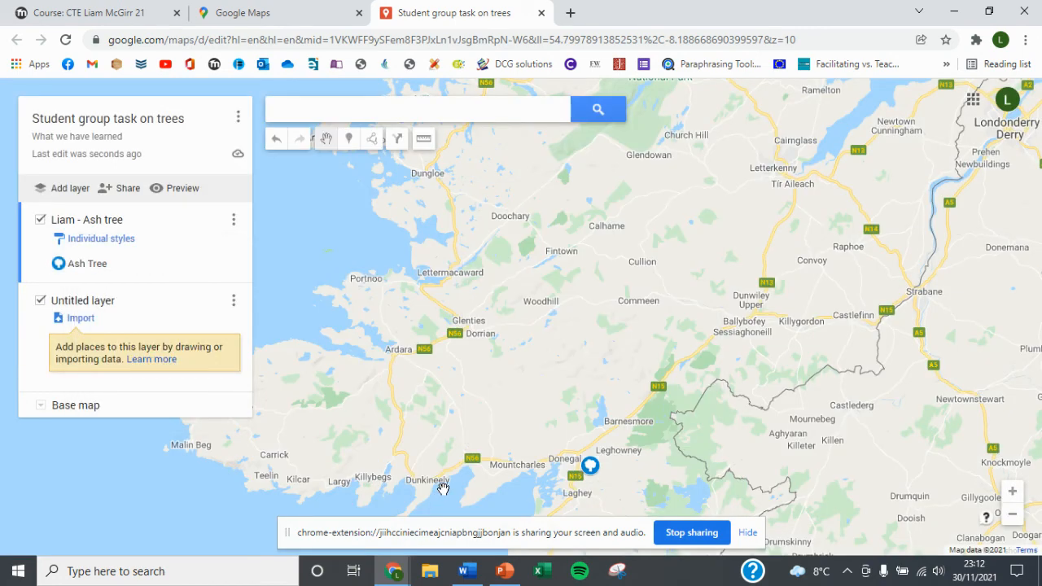
scroll(474, 386, "down", 2)
scroll(474, 386, "down", 4)
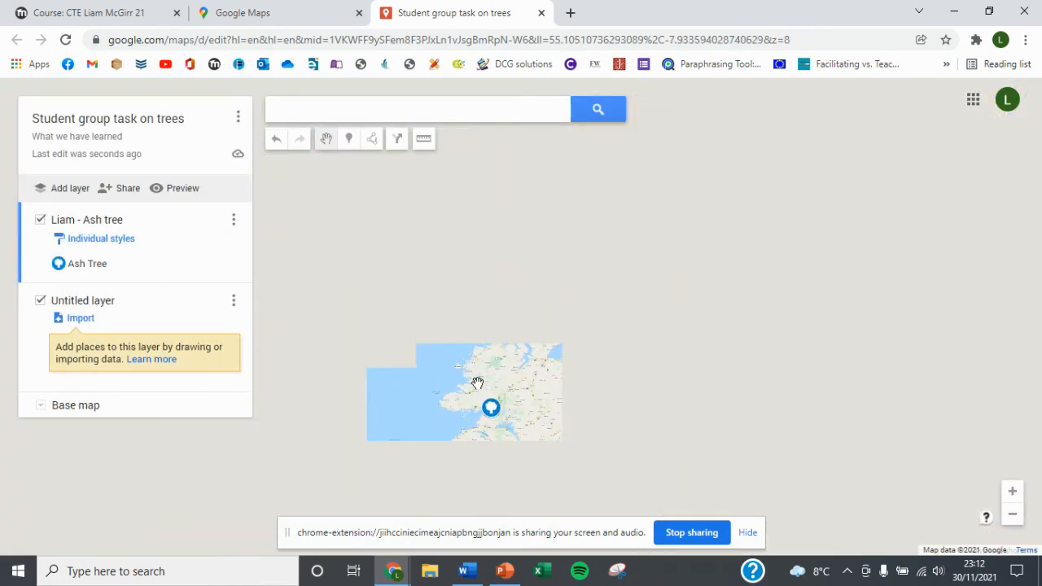
scroll(477, 383, "down", 2)
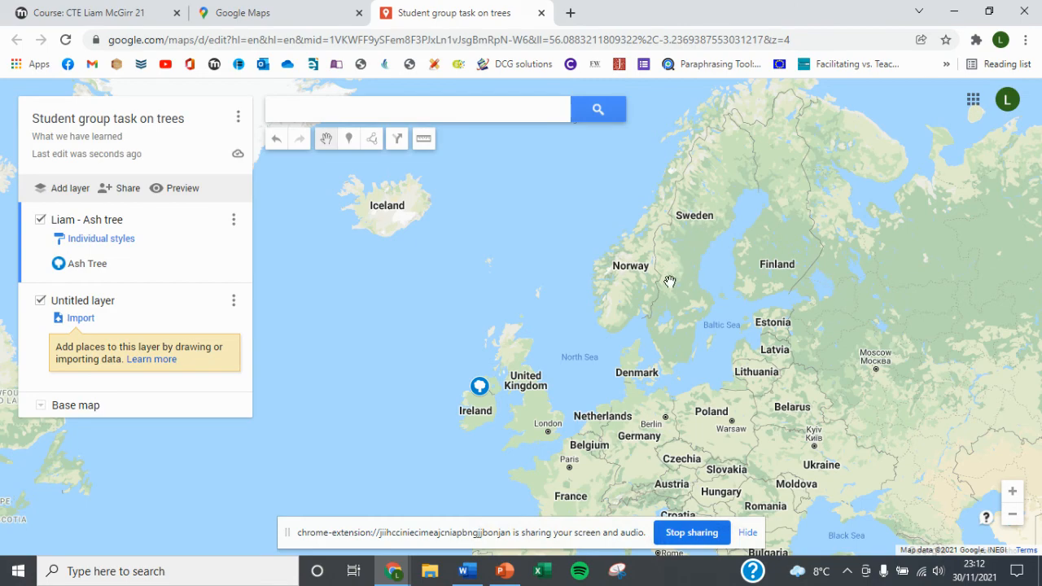
scroll(456, 407, "up", 4)
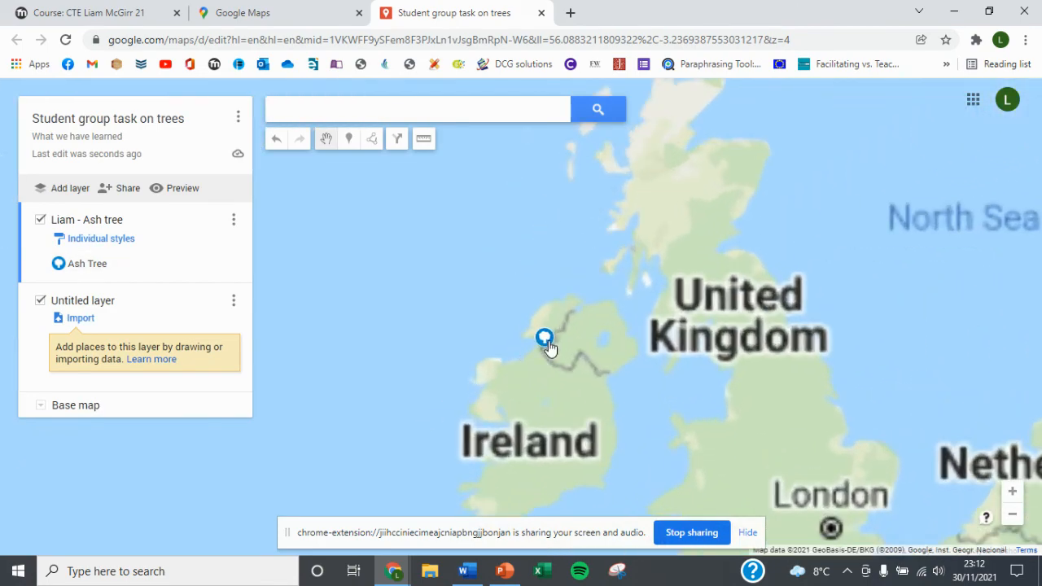
scroll(630, 274, "up", 2)
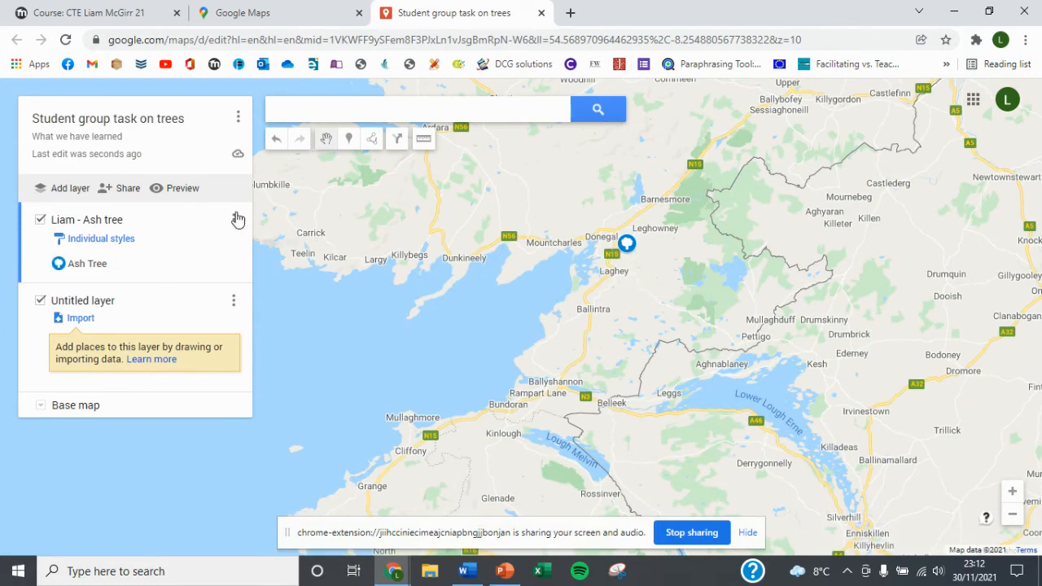
Enable "Anyone with this link can view" for the map and open its Drive sharing settings
left_click(122, 193)
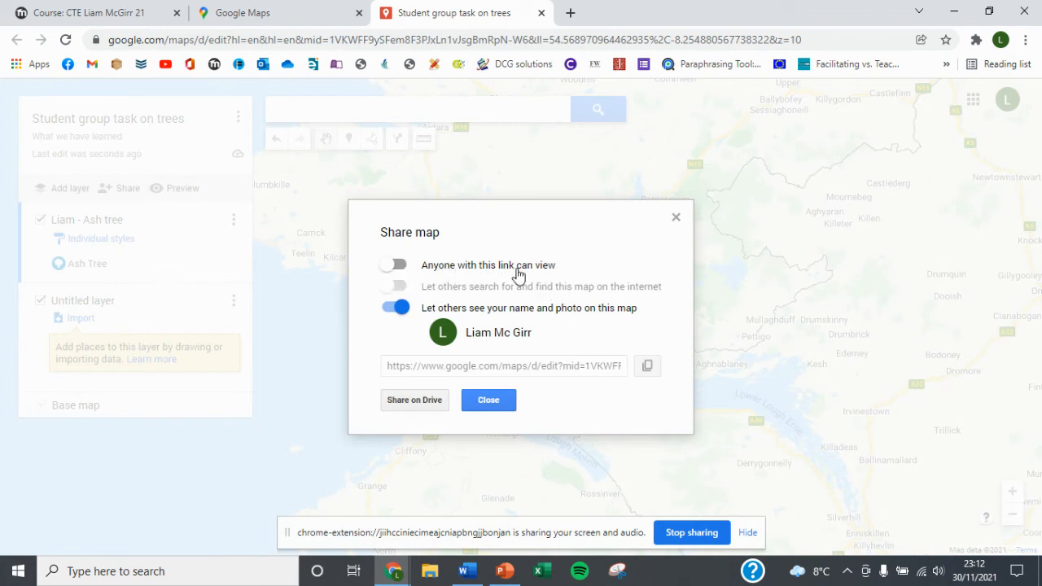
left_click(403, 268)
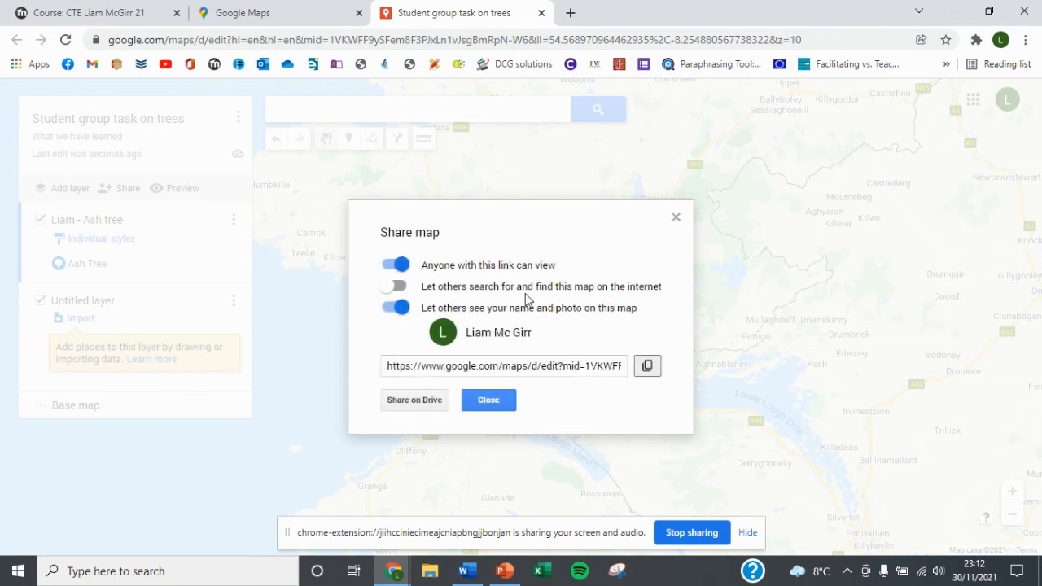
left_click(410, 407)
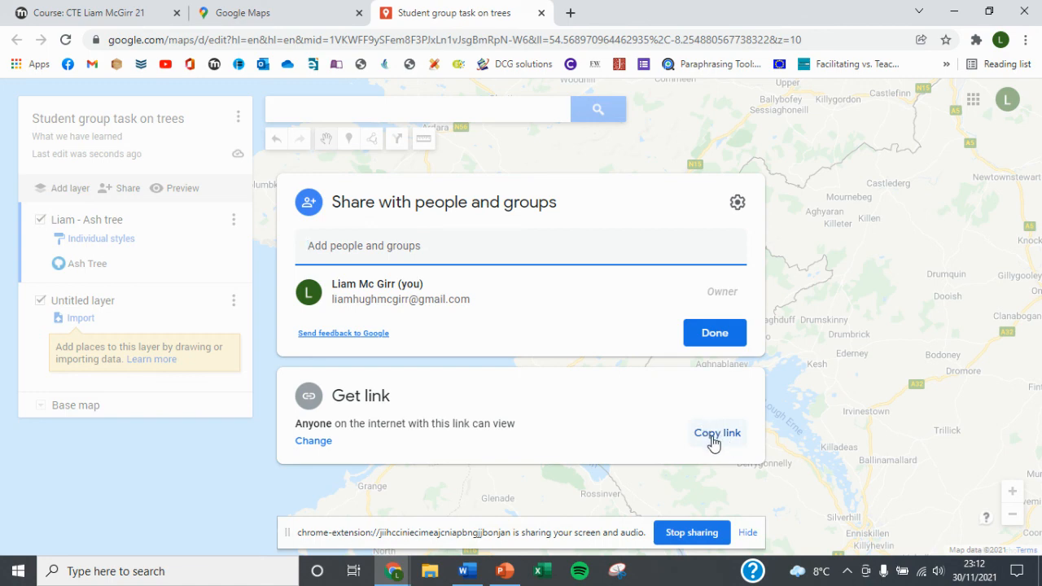
Check the tree group project instructions on the course page and the saved maps list in Google Maps
left_click(73, 13)
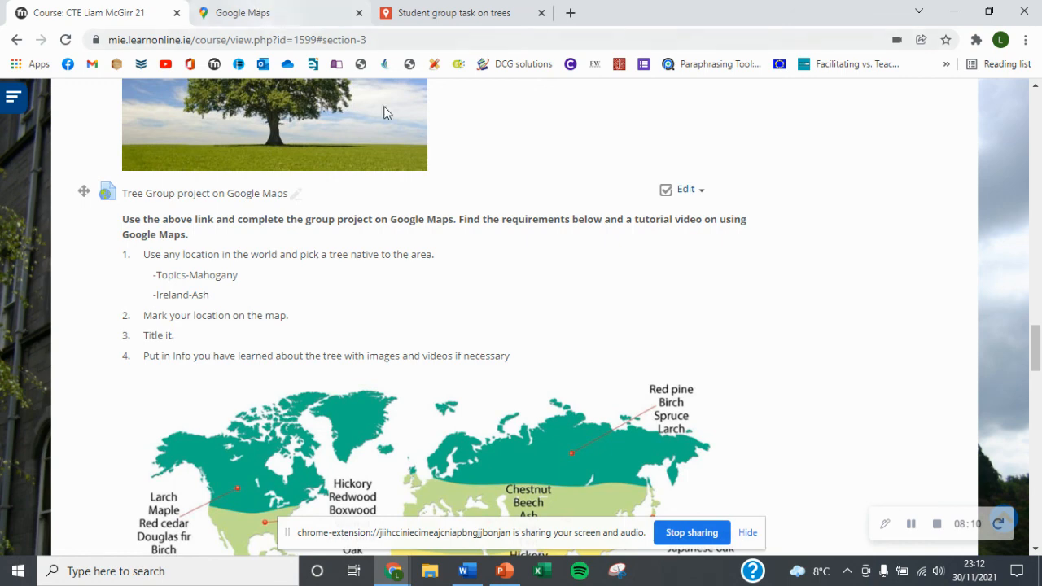
left_click(258, 14)
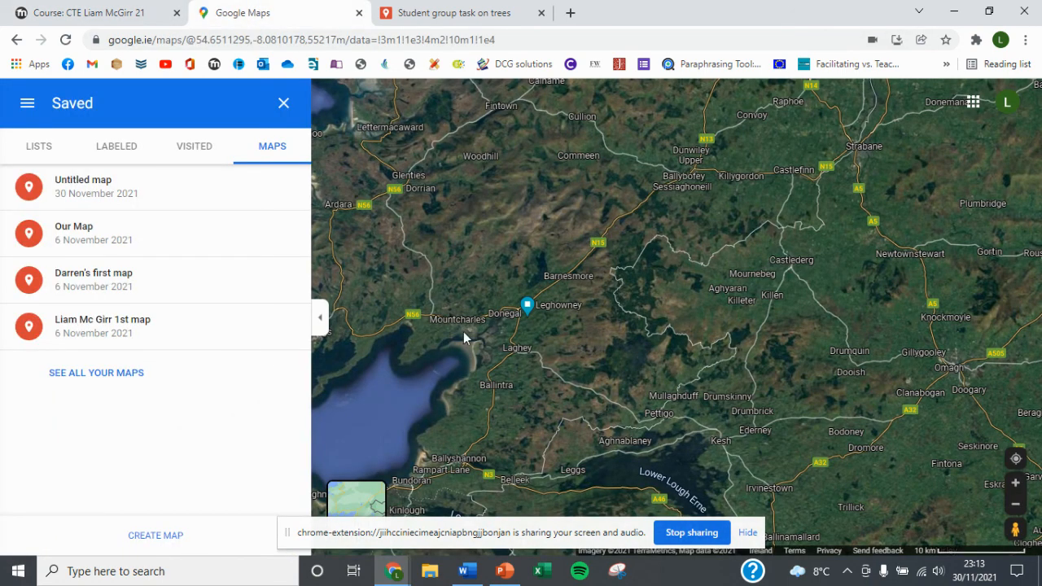